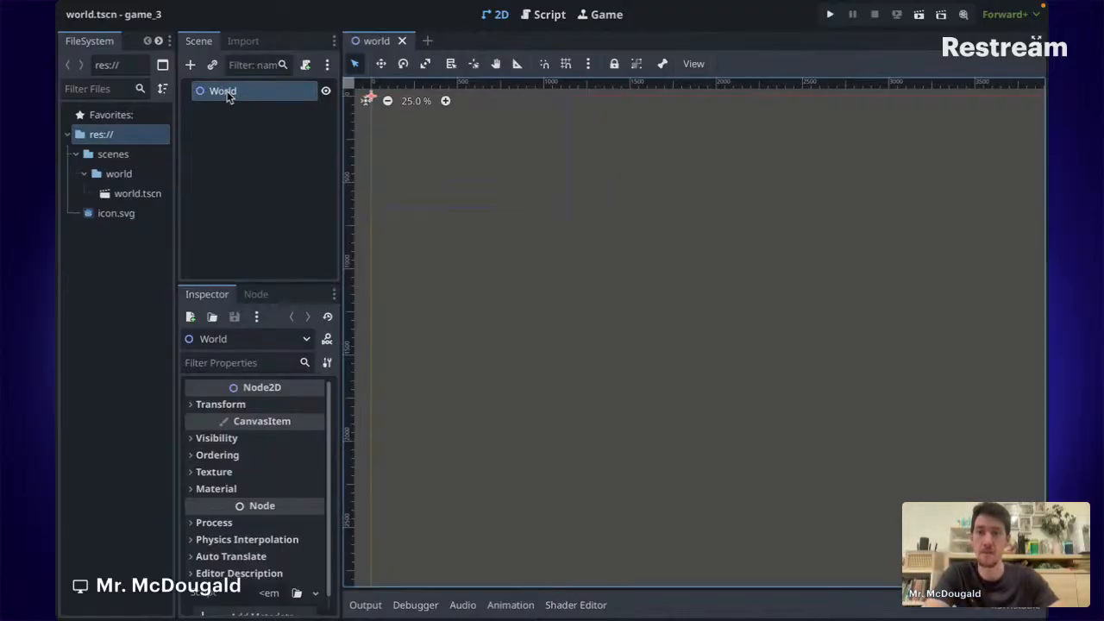
# Open the context menu of the World root node in the Scene dock.
pyautogui.rightClick(227, 92)
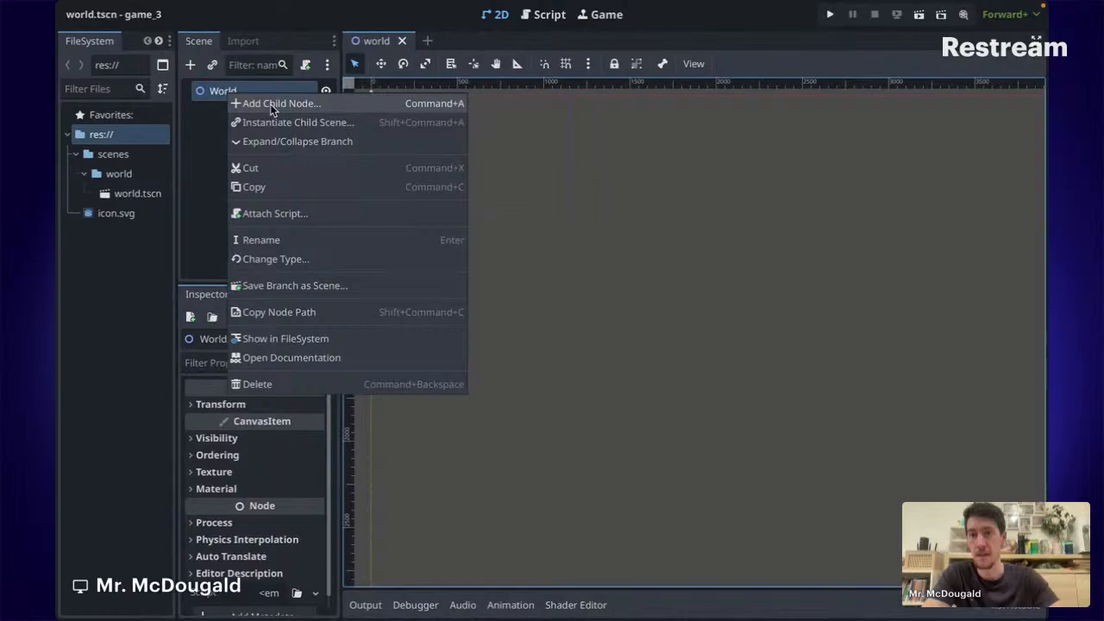
pyautogui.click(216, 126)
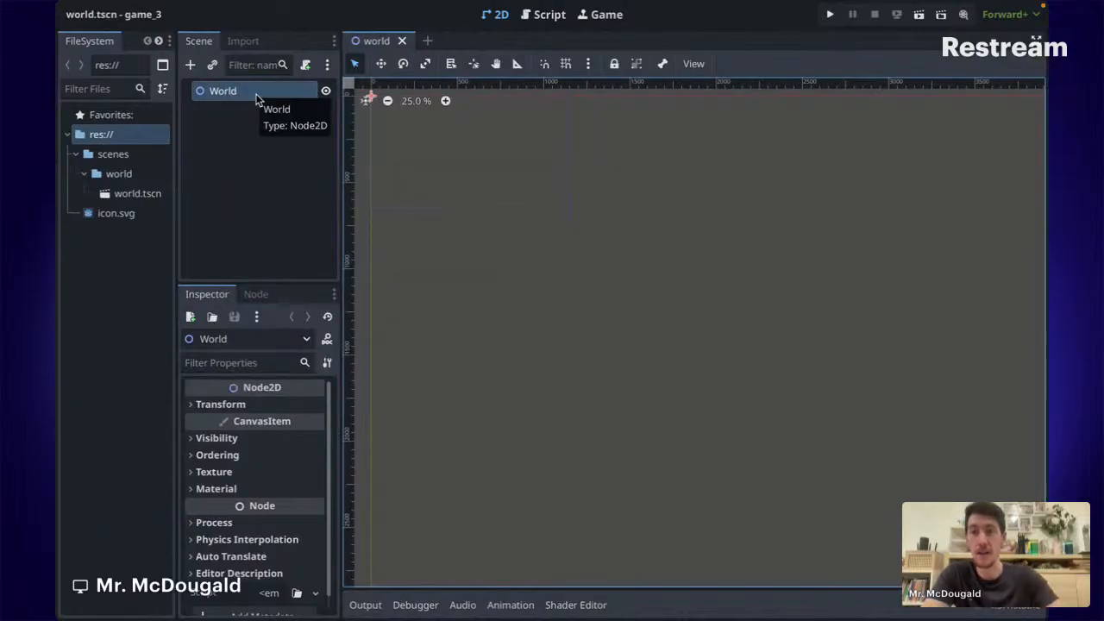
pyautogui.click(223, 94)
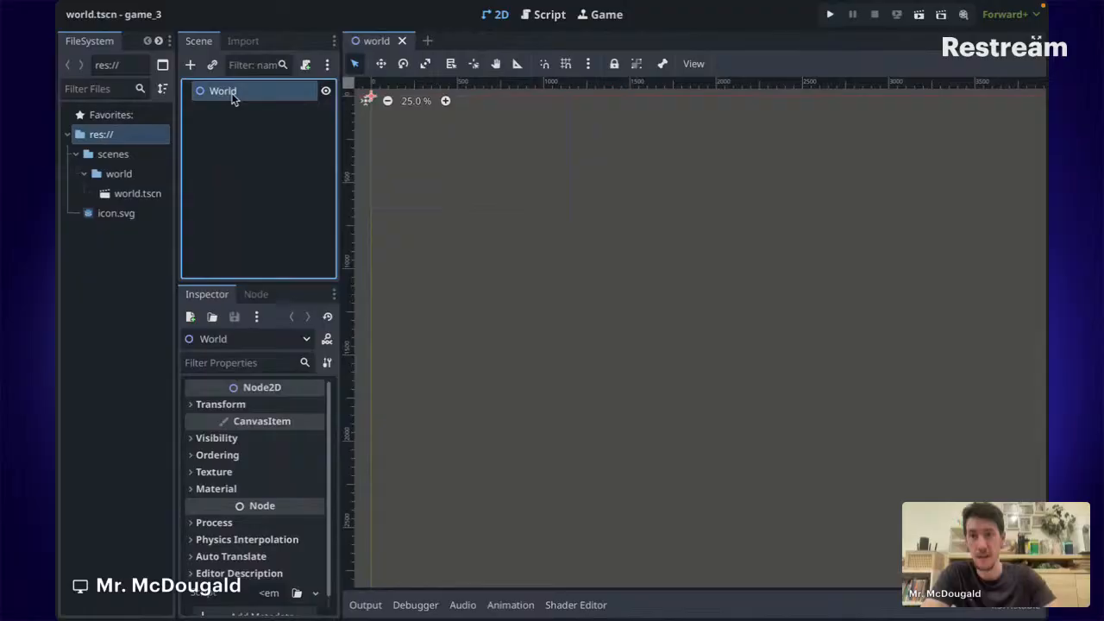
pyautogui.rightClick(232, 94)
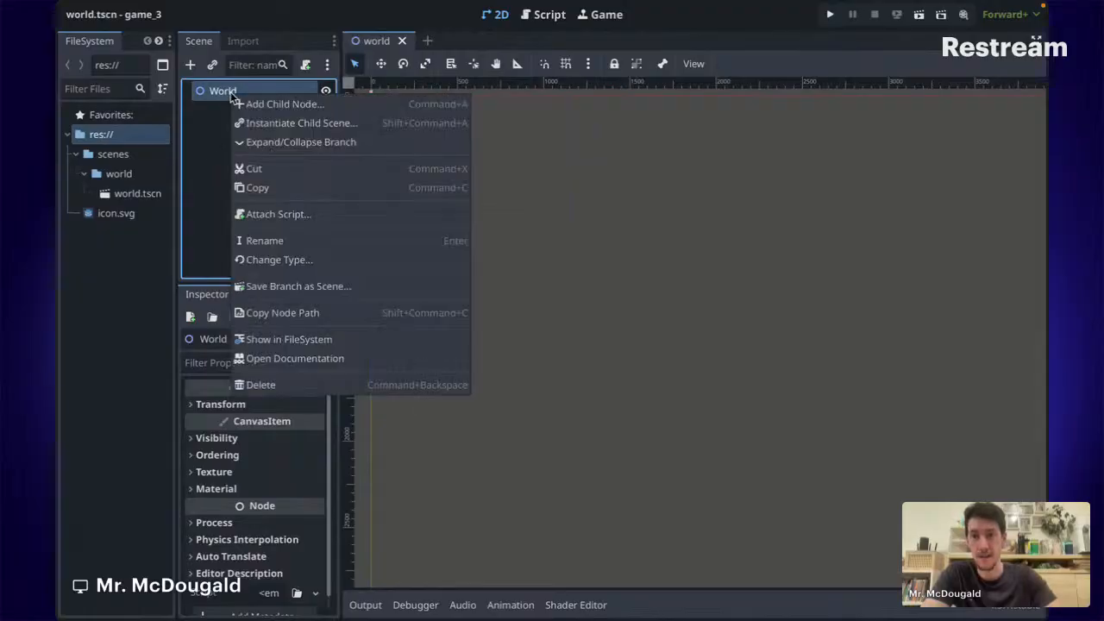
# Add a CharacterBody2D child under World, found by searching 'char' in Create New Node.
pyautogui.click(300, 105)
pyautogui.scroll(-2, 382, 215)
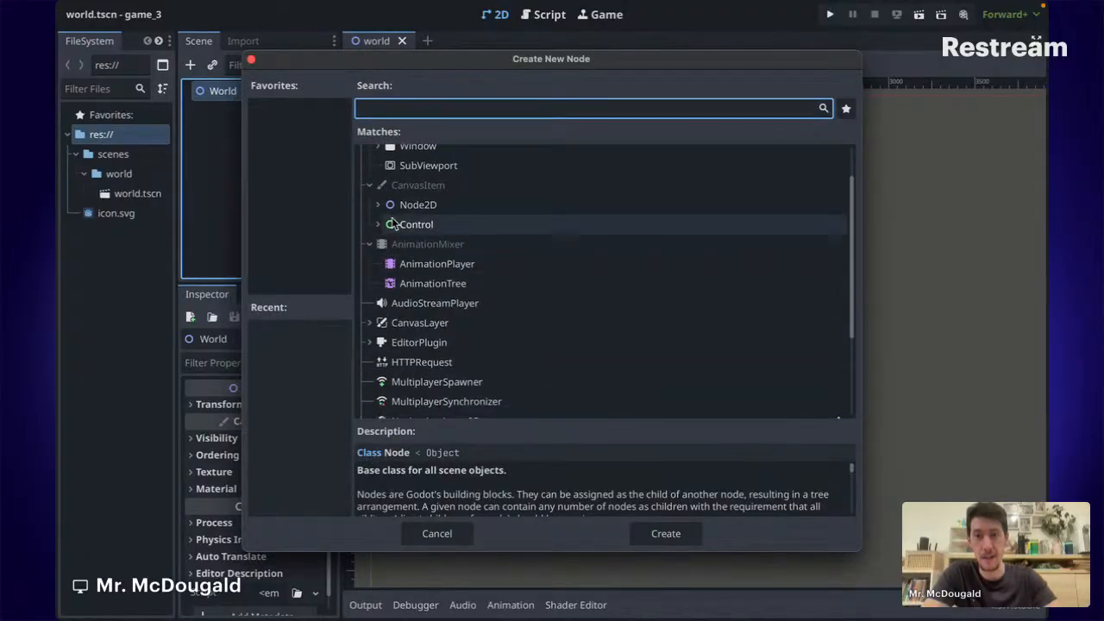
pyautogui.scroll(-6, 382, 215)
pyautogui.scroll(8, 382, 241)
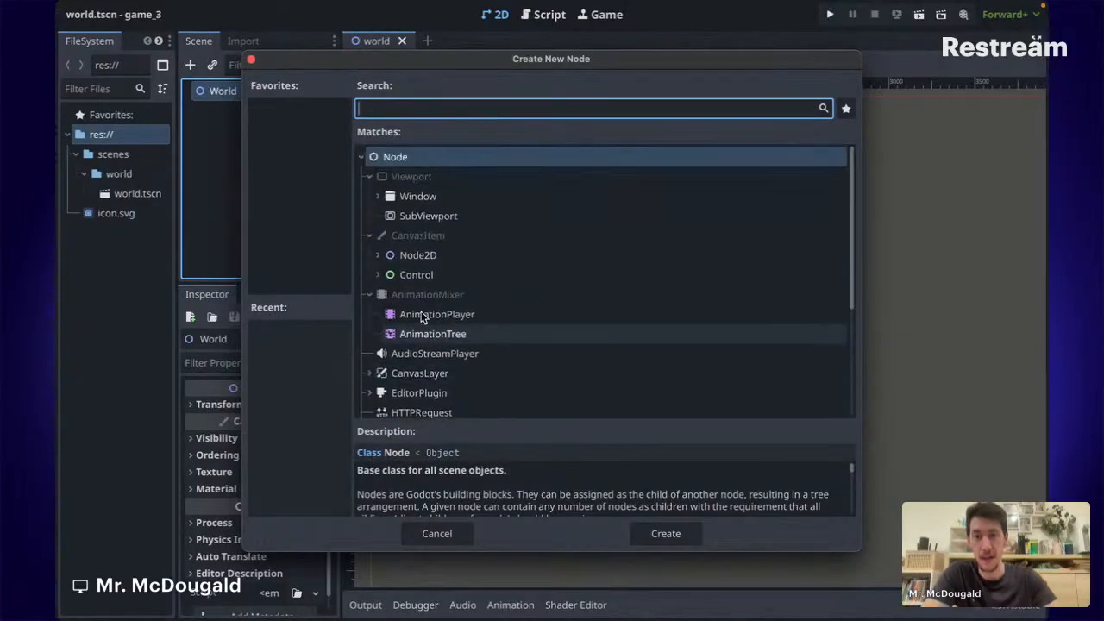
pyautogui.click(379, 256)
pyautogui.scroll(-4, 441, 299)
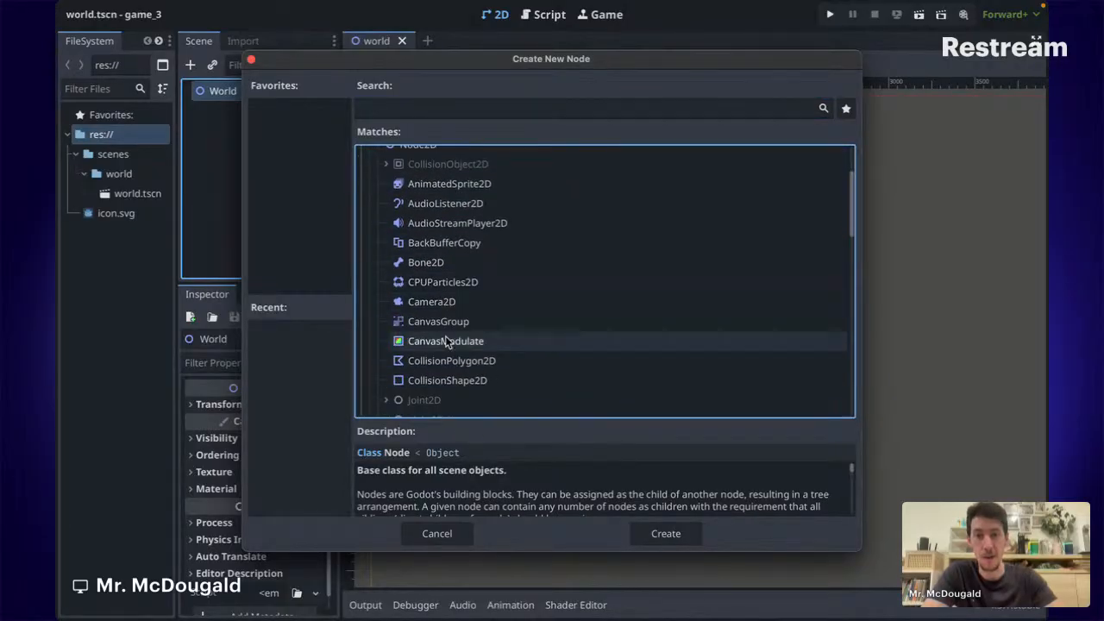
pyautogui.scroll(-7, 445, 352)
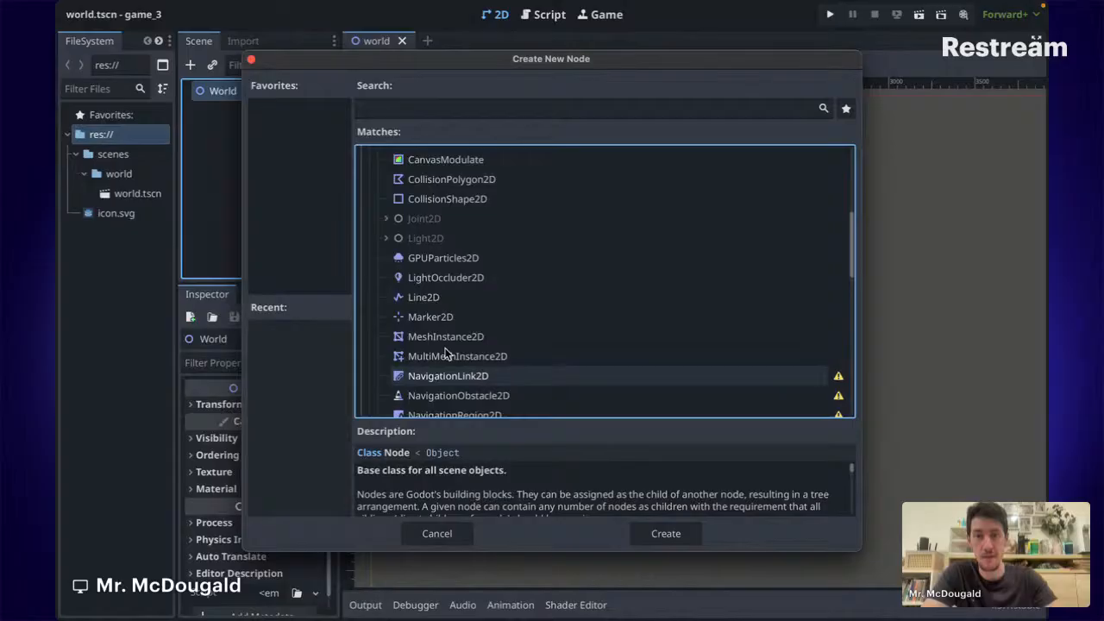
pyautogui.scroll(8, 445, 352)
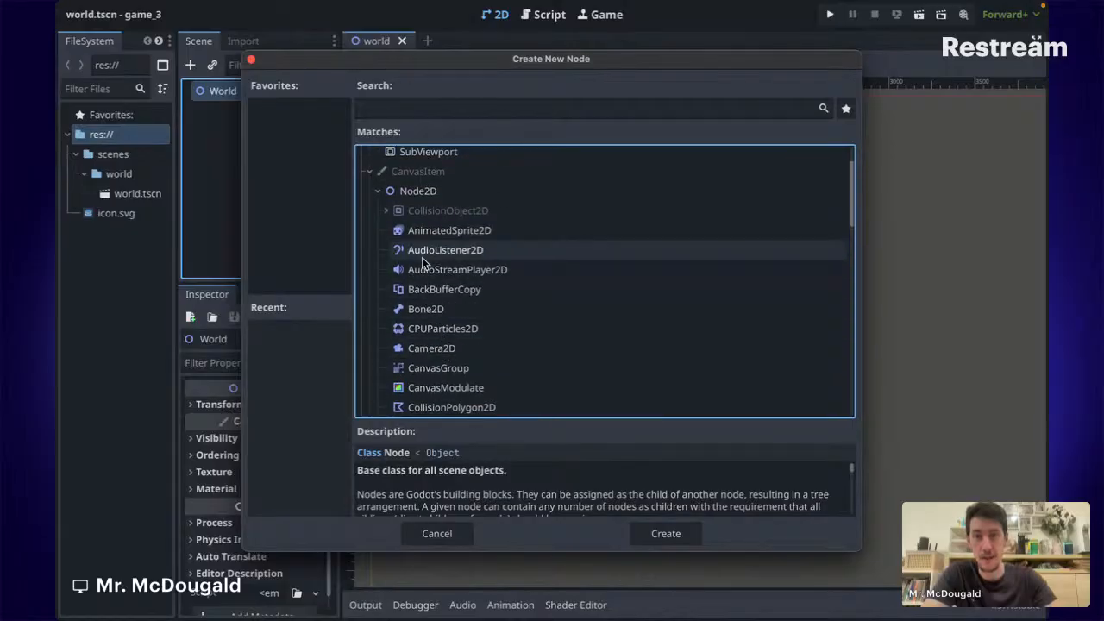
pyautogui.click(421, 110)
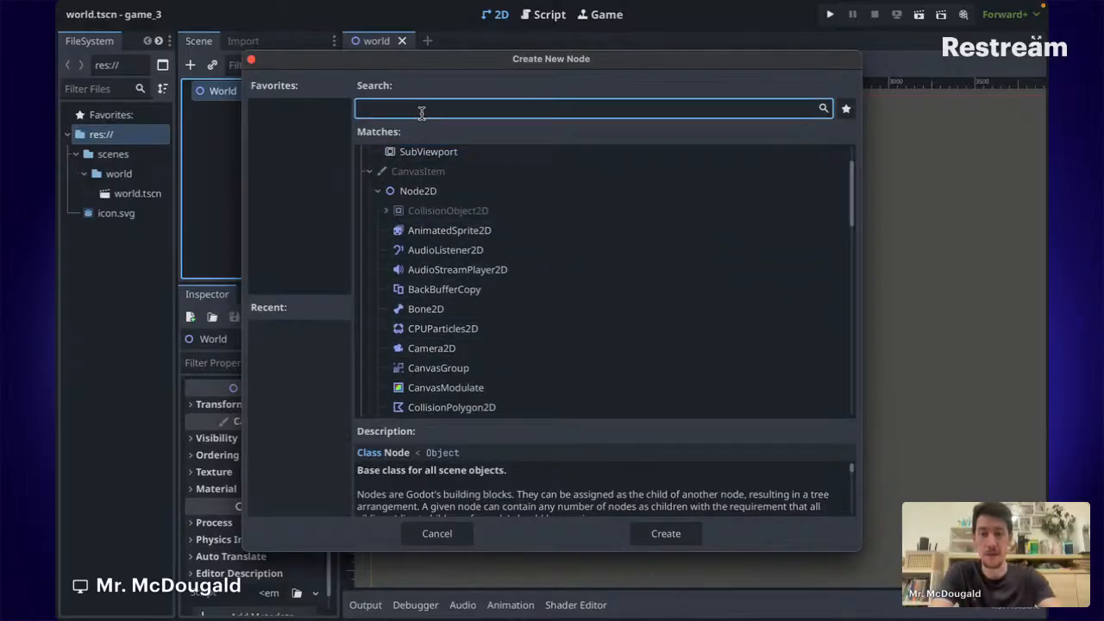
pyautogui.write('char')
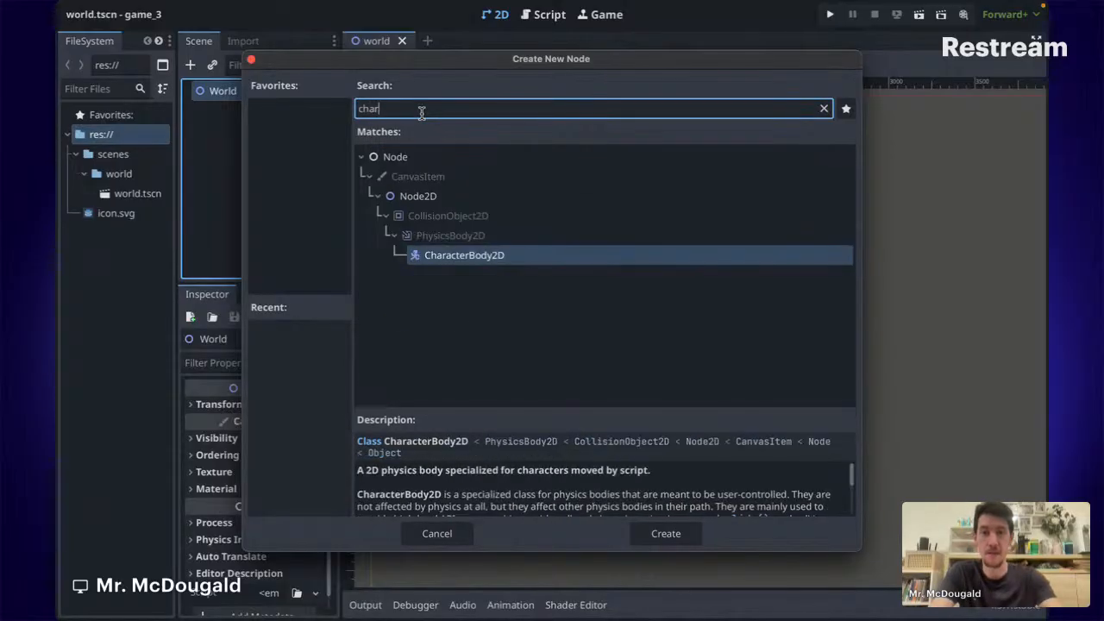
pyautogui.click(447, 260)
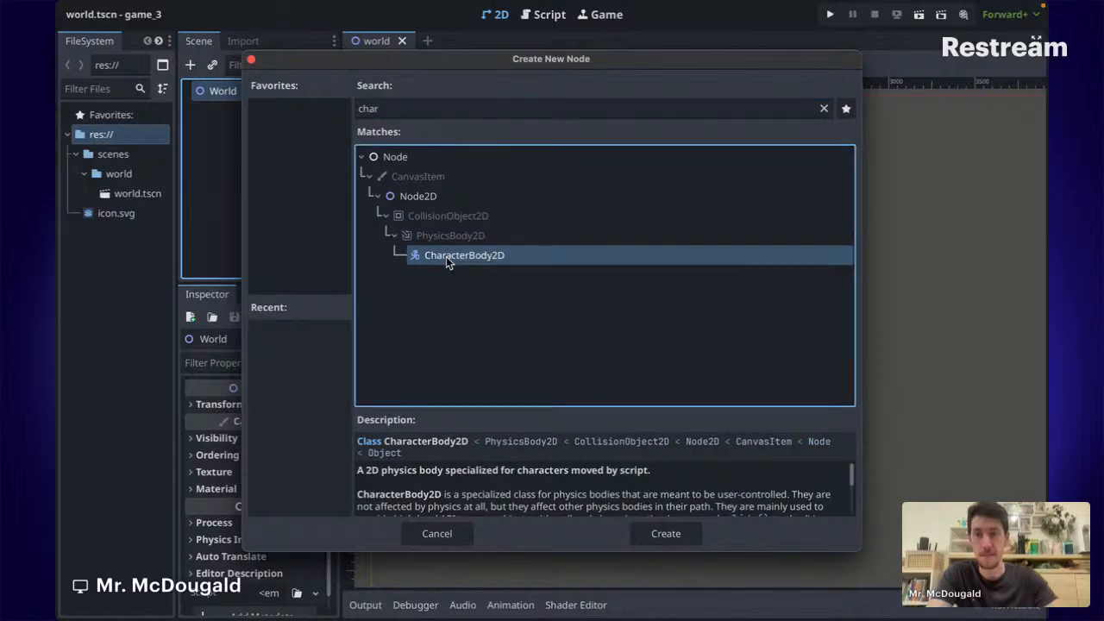
pyautogui.doubleClick(419, 257)
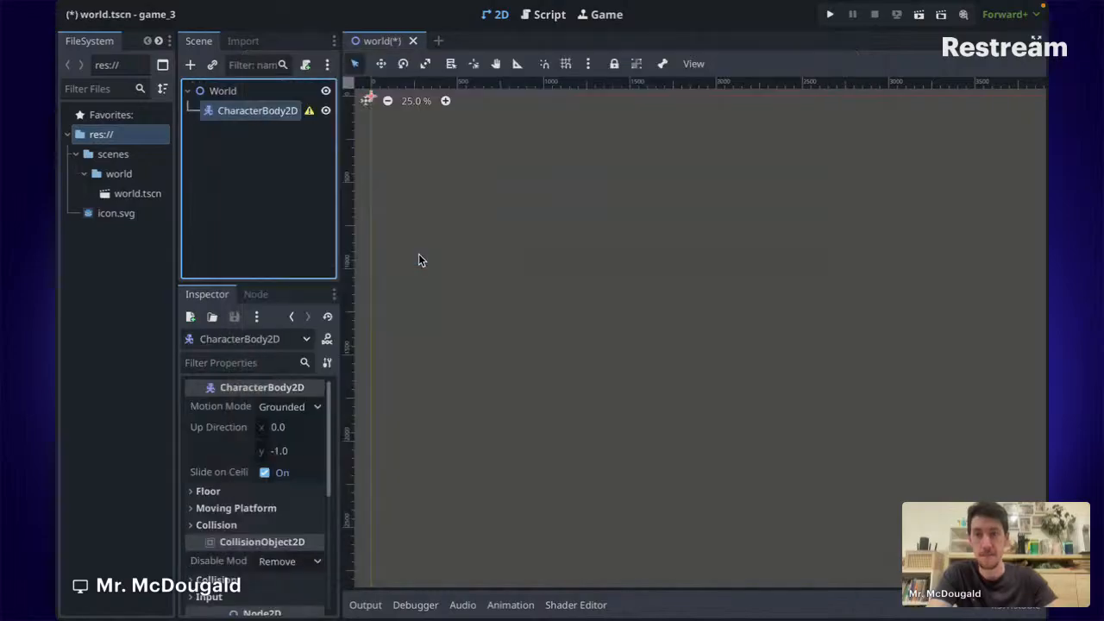
# Rename the CharacterBody2D node to Player.
pyautogui.rightClick(250, 115)
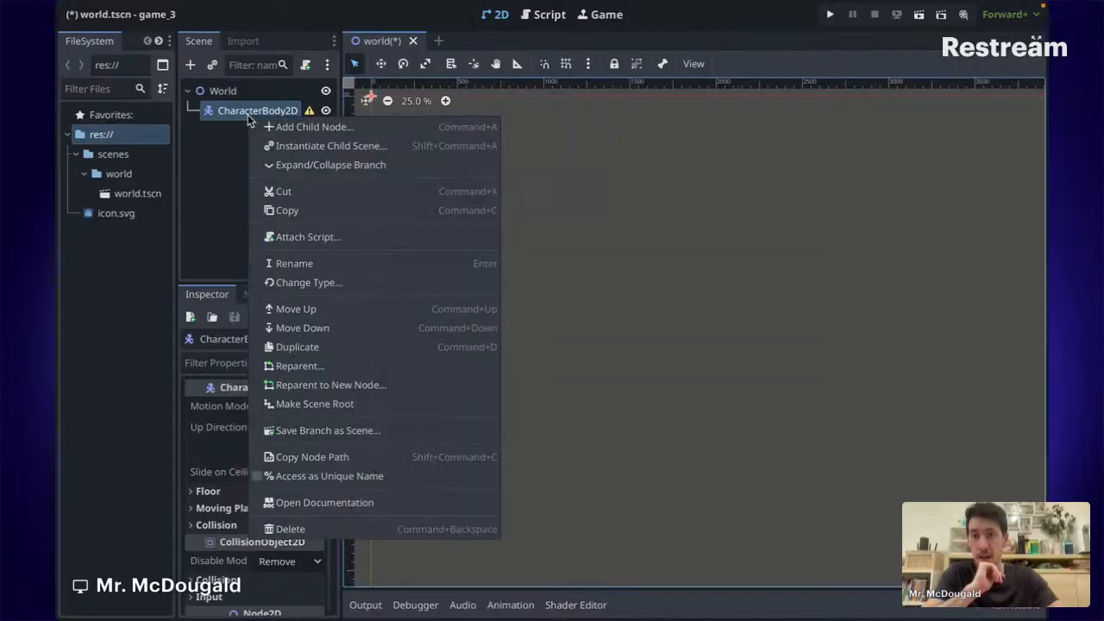
pyautogui.click(304, 264)
pyautogui.write('Pla')
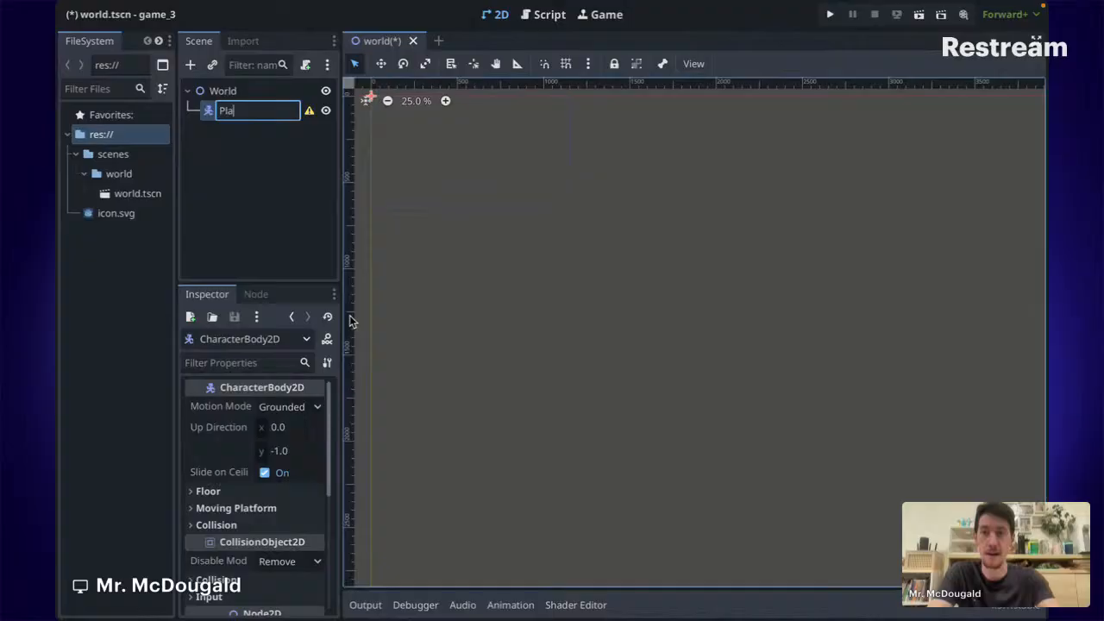
pyautogui.write('yer')
pyautogui.press('Return')
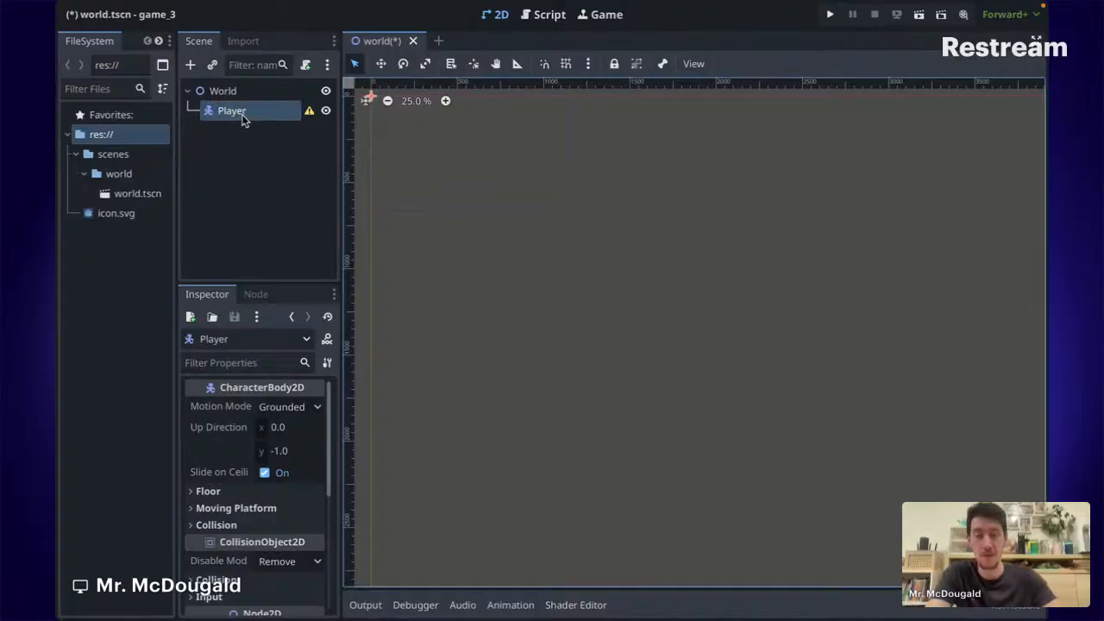
# Save the Player branch as player.tscn in a new scenes/player folder.
pyautogui.rightClick(241, 117)
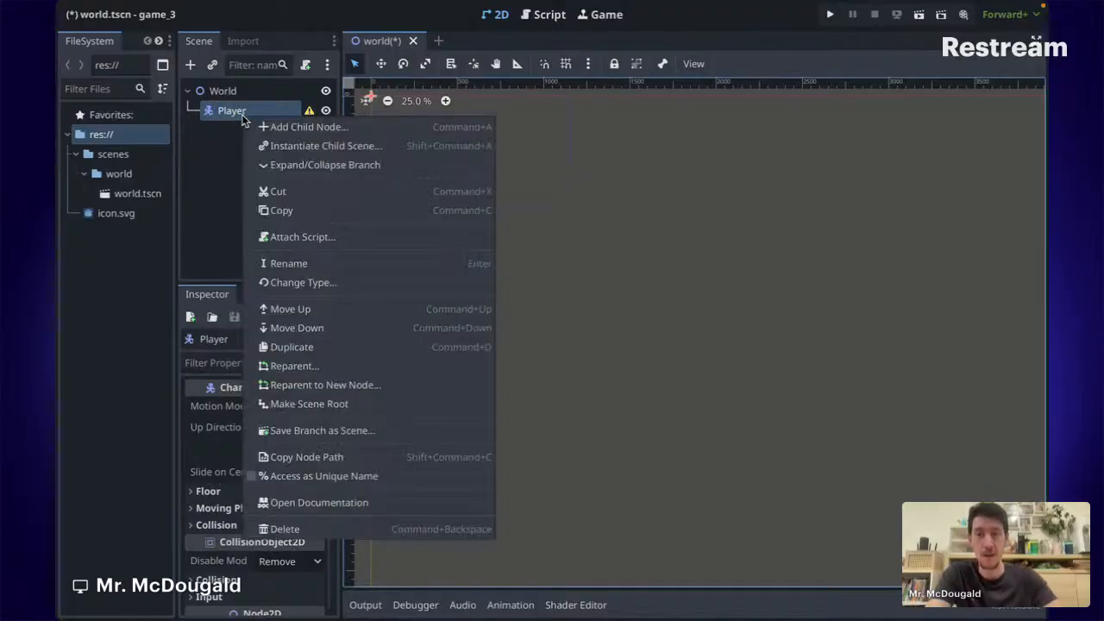
pyautogui.click(343, 430)
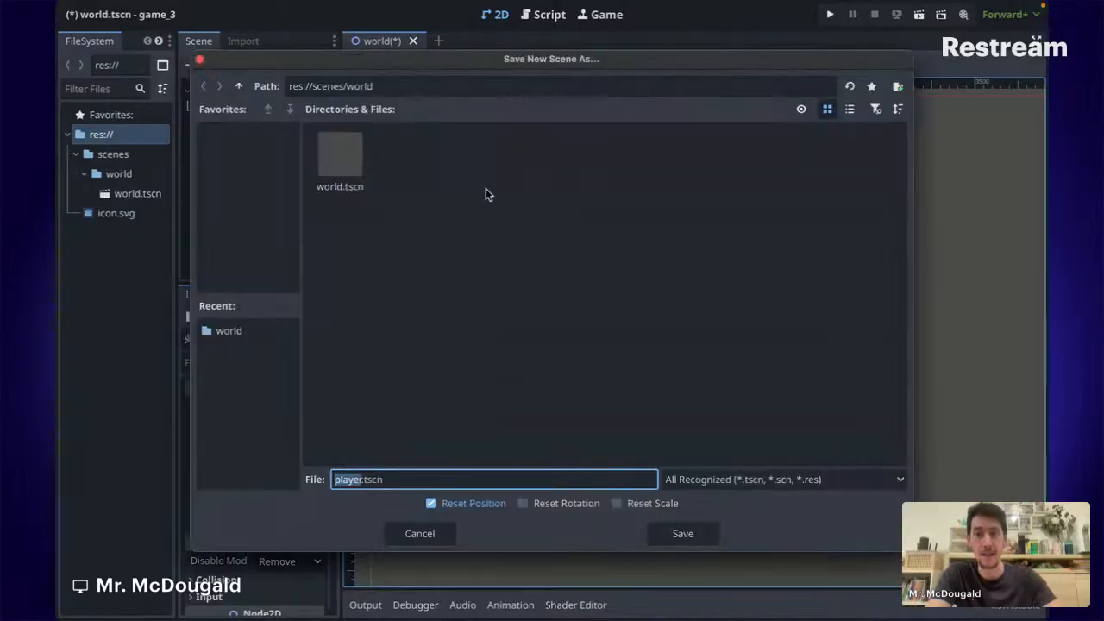
pyautogui.click(239, 87)
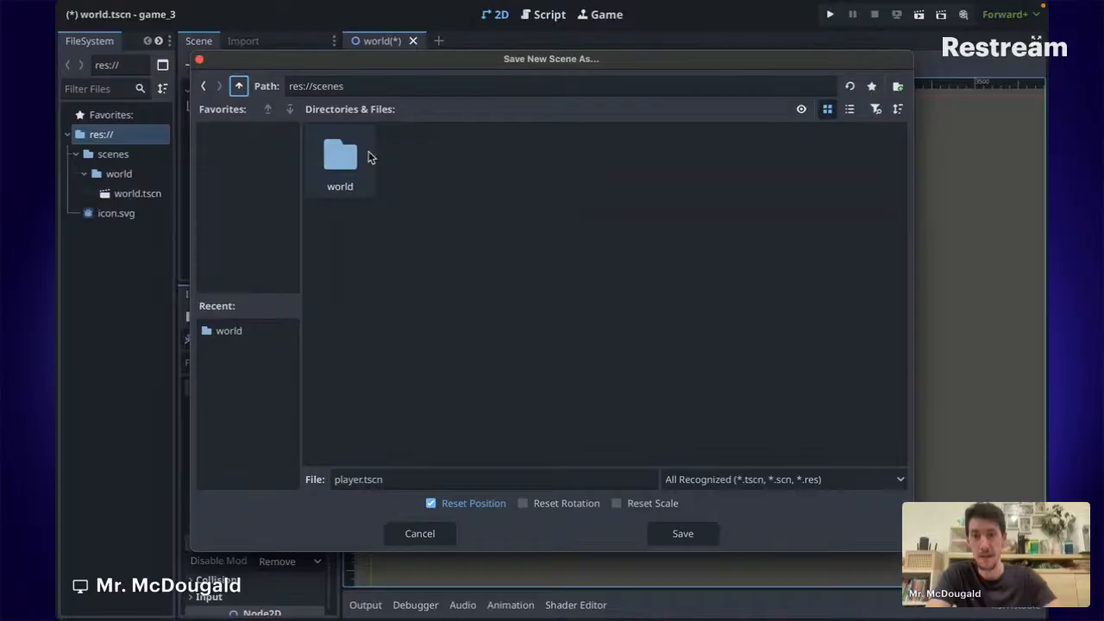
pyautogui.click(240, 86)
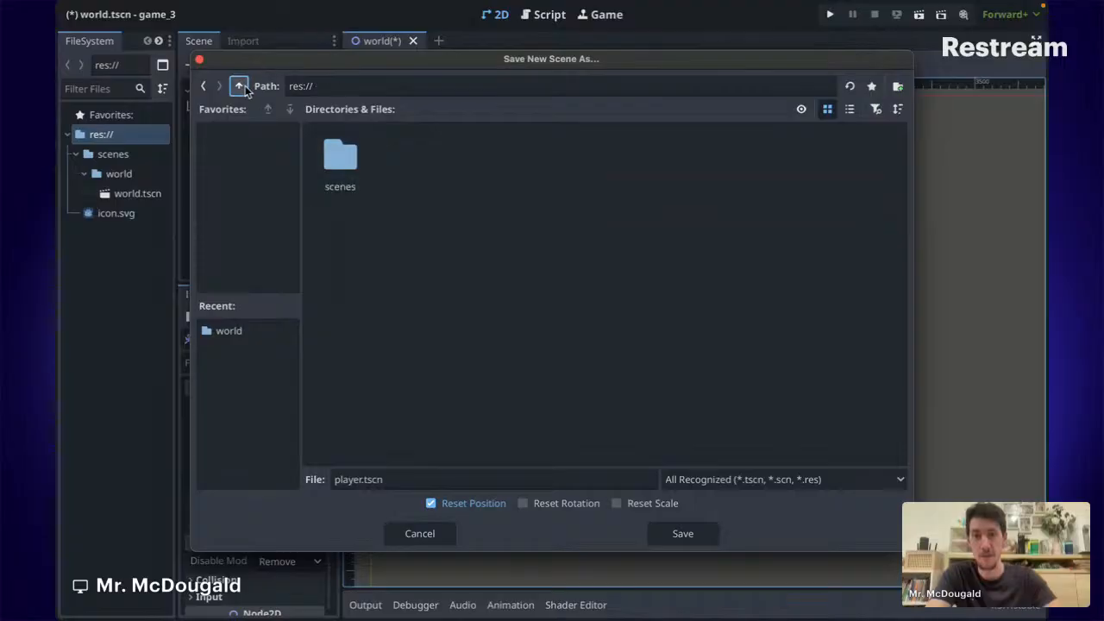
pyautogui.doubleClick(342, 154)
pyautogui.rightClick(433, 194)
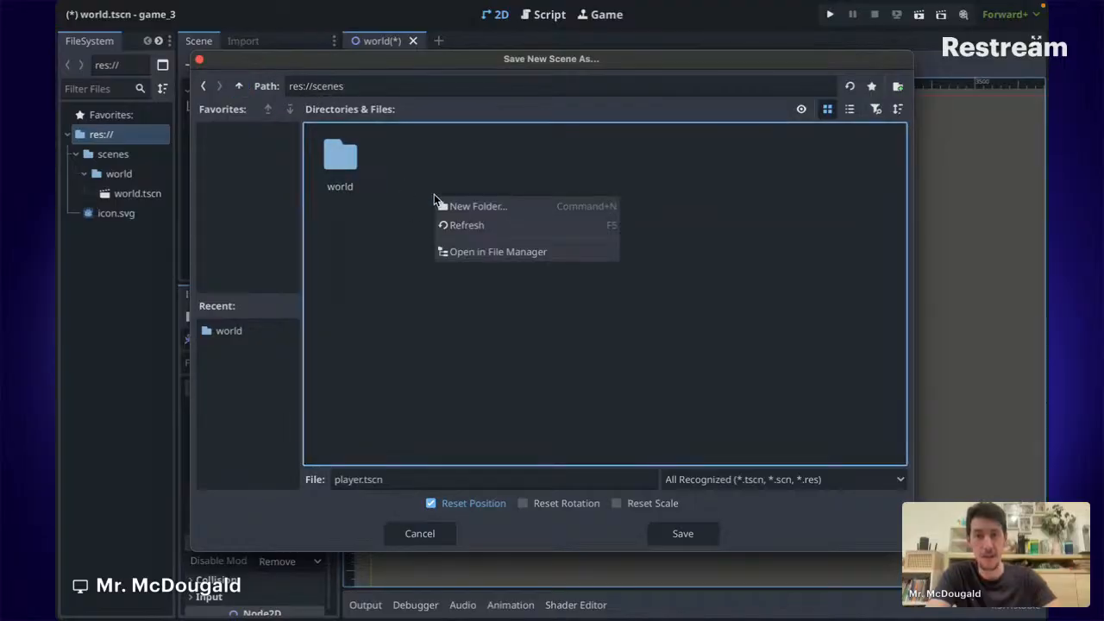
pyautogui.click(476, 207)
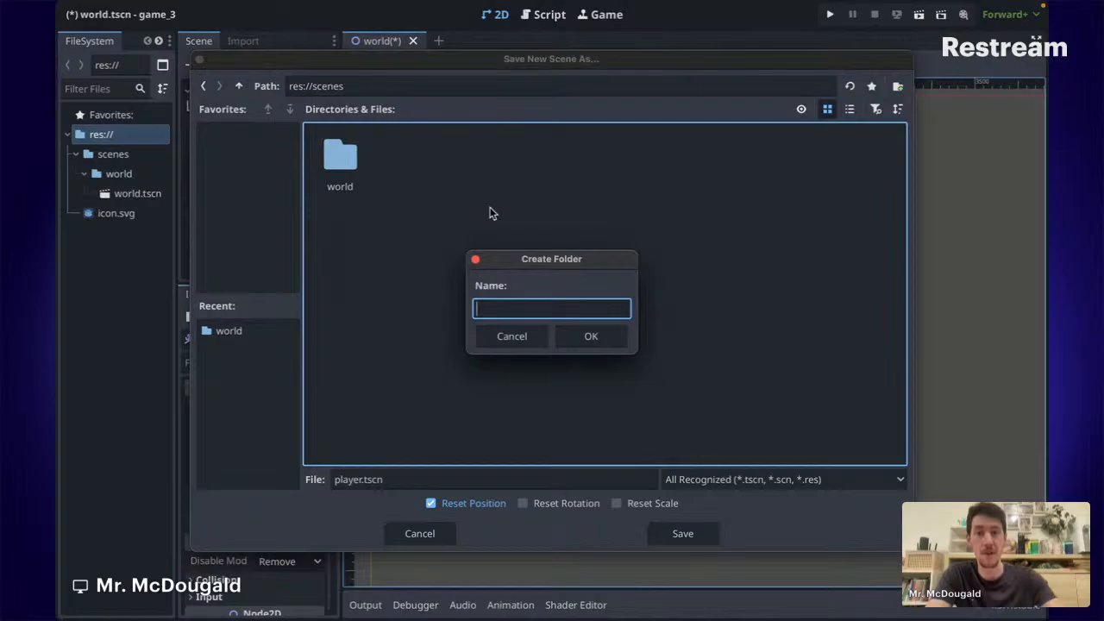
pyautogui.write('player')
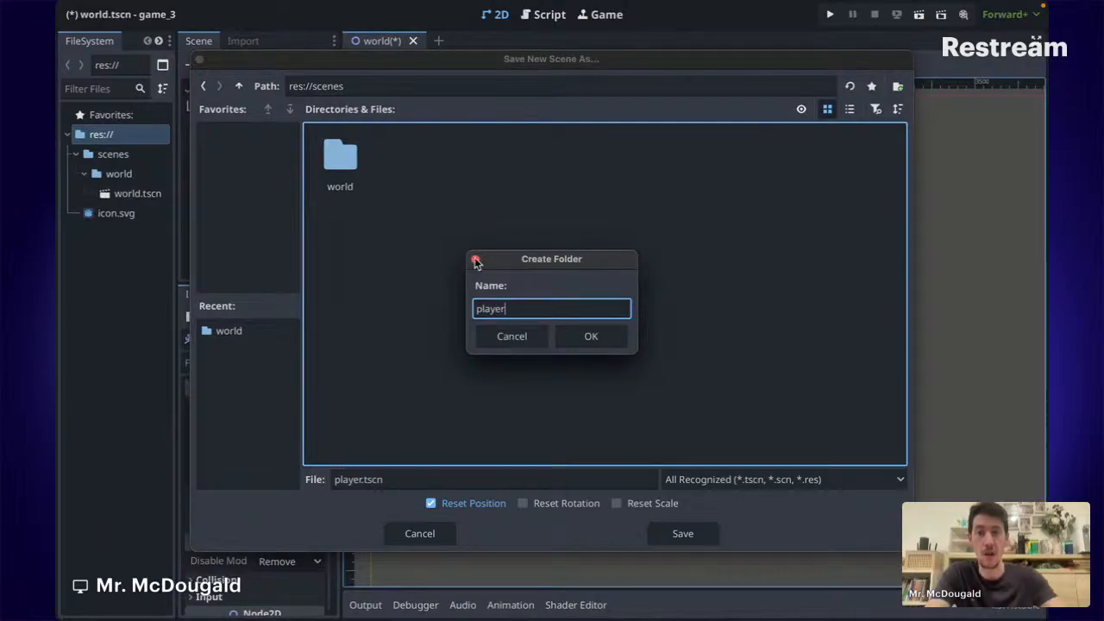
pyautogui.click(602, 342)
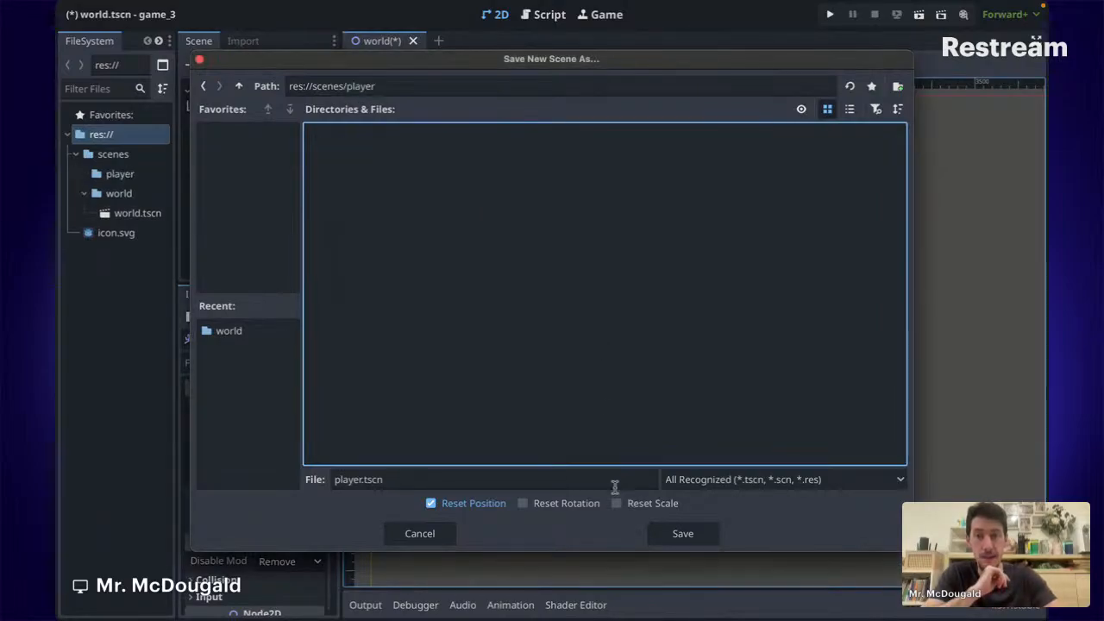
pyautogui.click(690, 535)
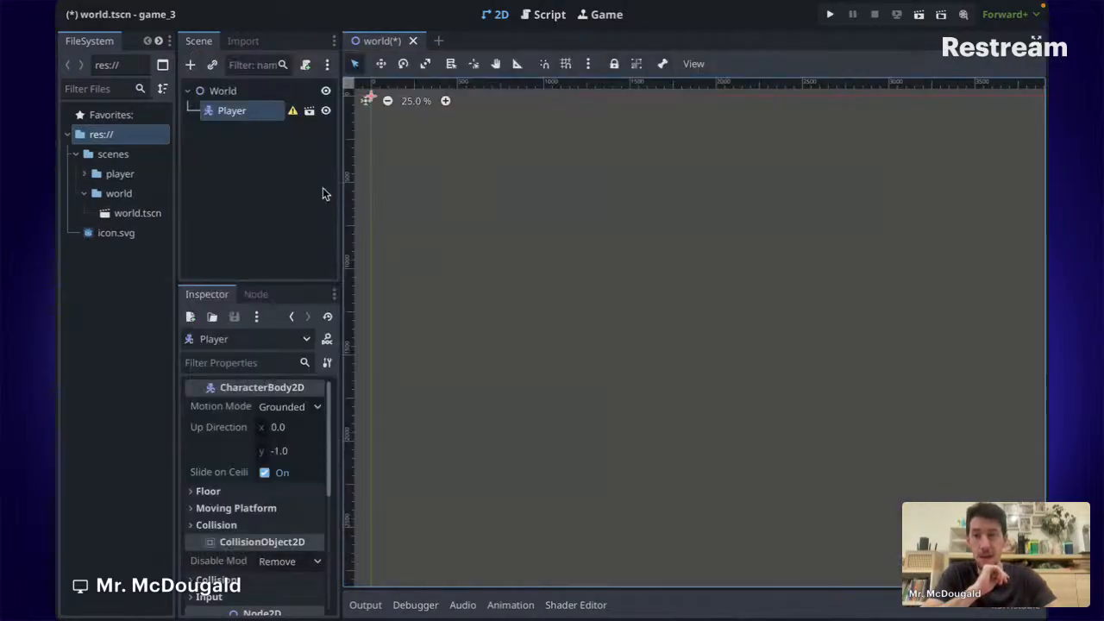
# Open player.tscn from the scenes/player folder in the FileSystem dock.
pyautogui.click(84, 174)
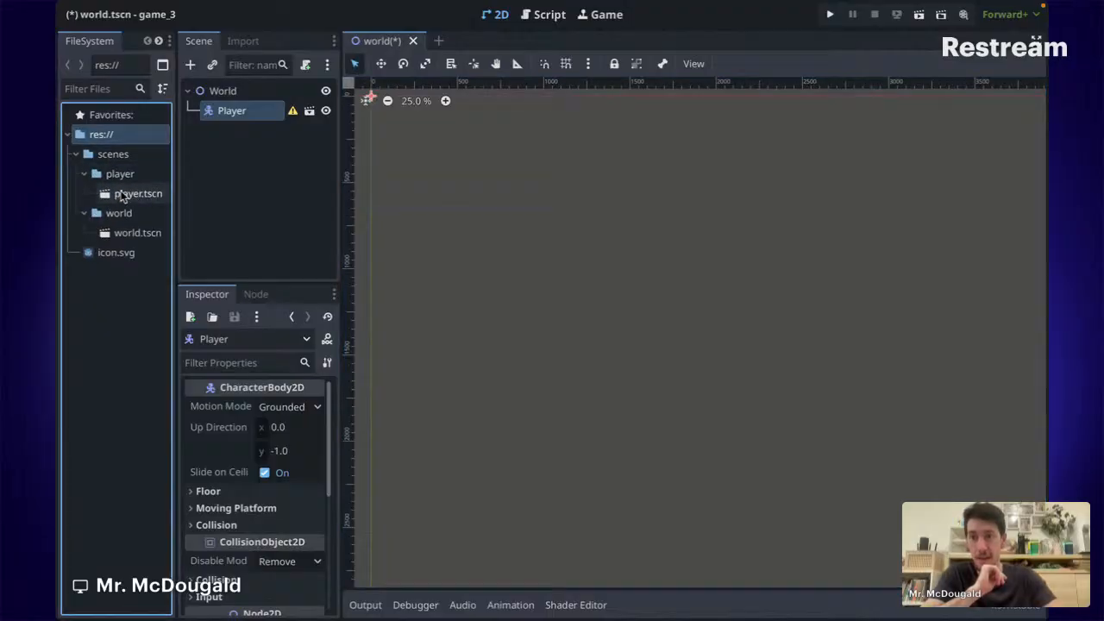
pyautogui.click(142, 193)
pyautogui.click(276, 186)
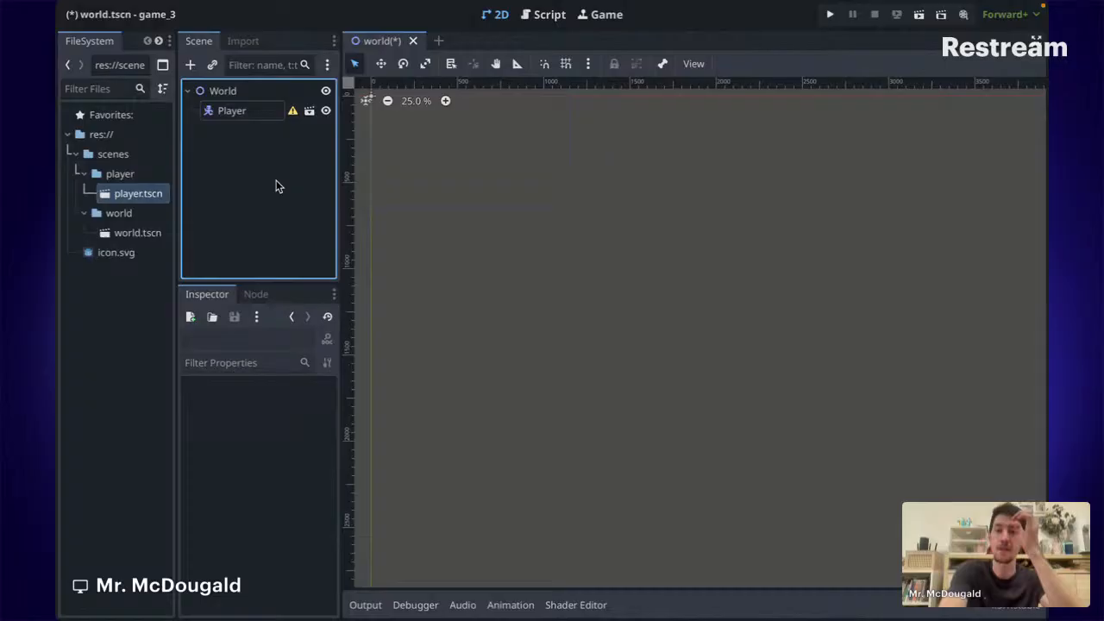
pyautogui.click(239, 110)
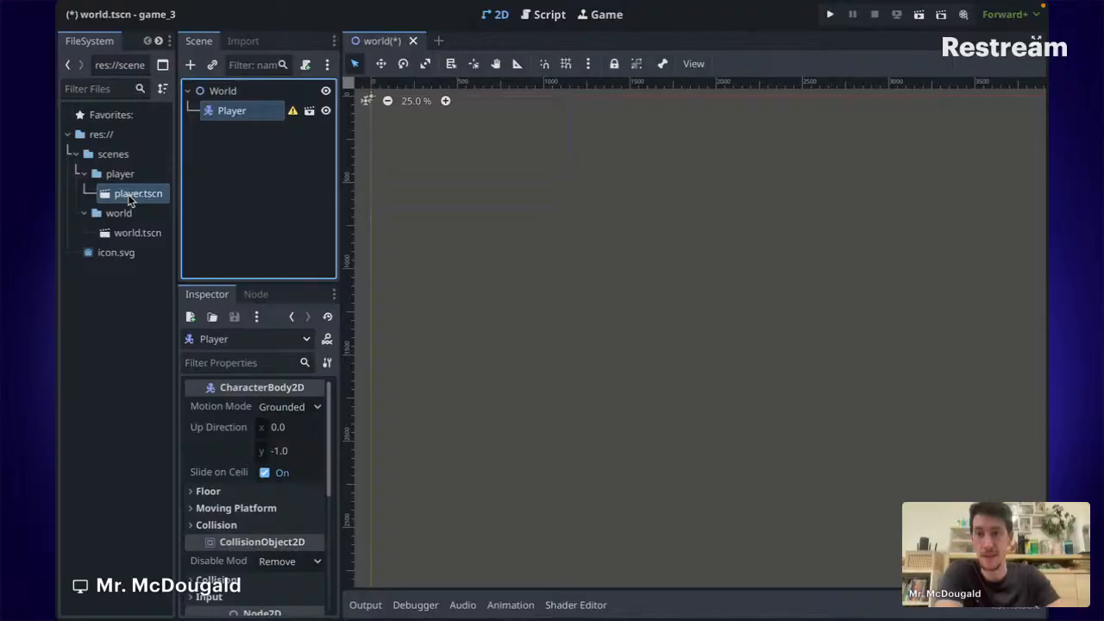
pyautogui.doubleClick(132, 193)
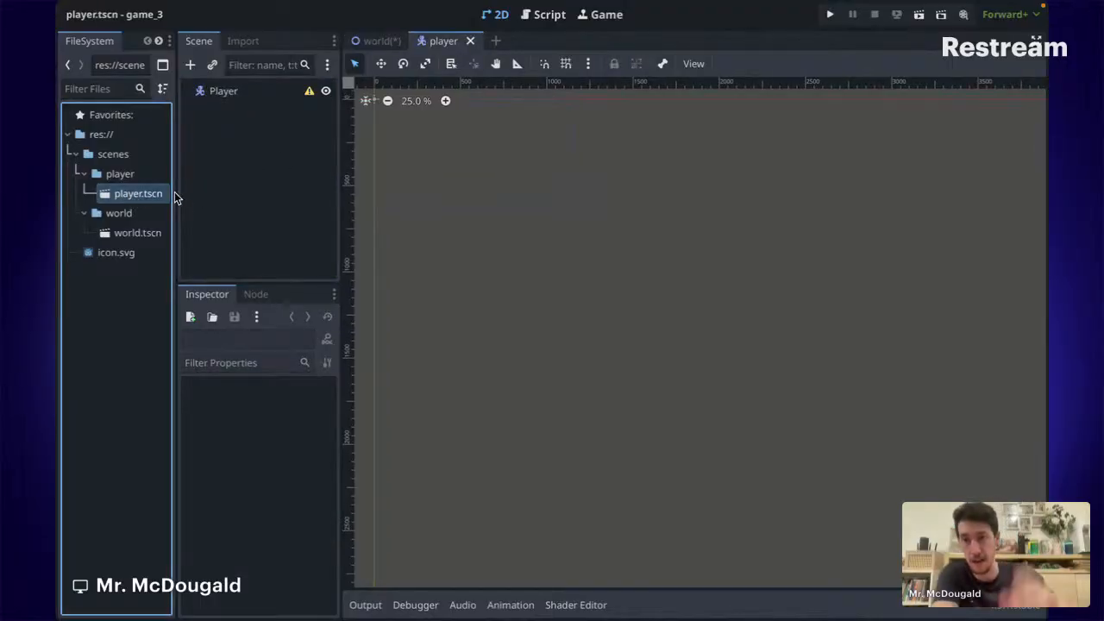
# Open world.tscn, return to player.tscn, and read Player's missing collision shape warning.
pyautogui.click(125, 233)
pyautogui.doubleClick(125, 233)
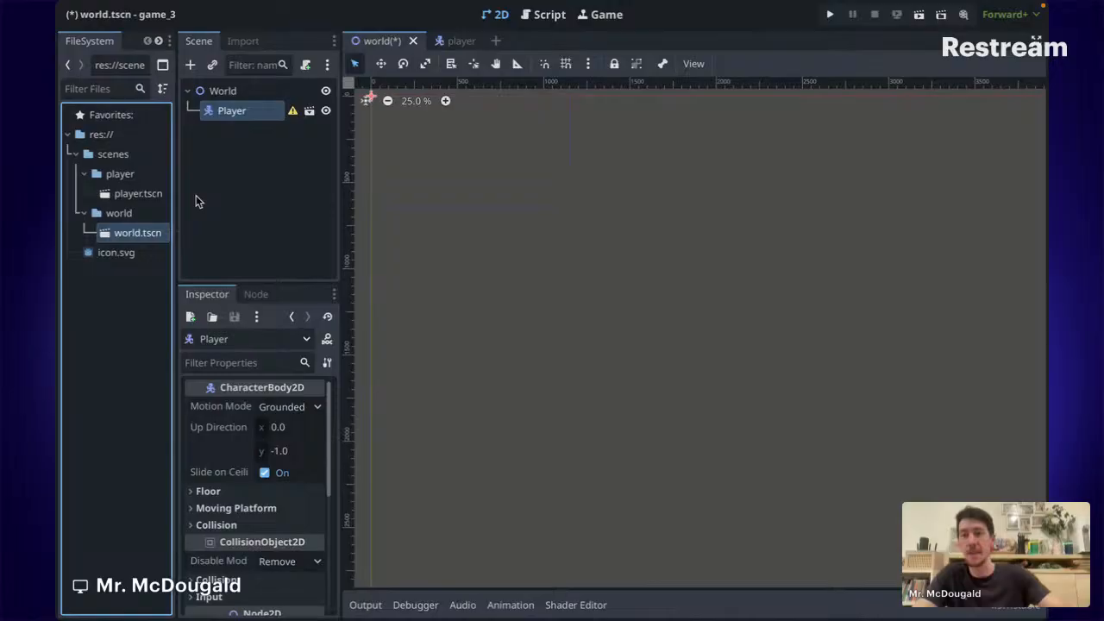
pyautogui.doubleClick(132, 194)
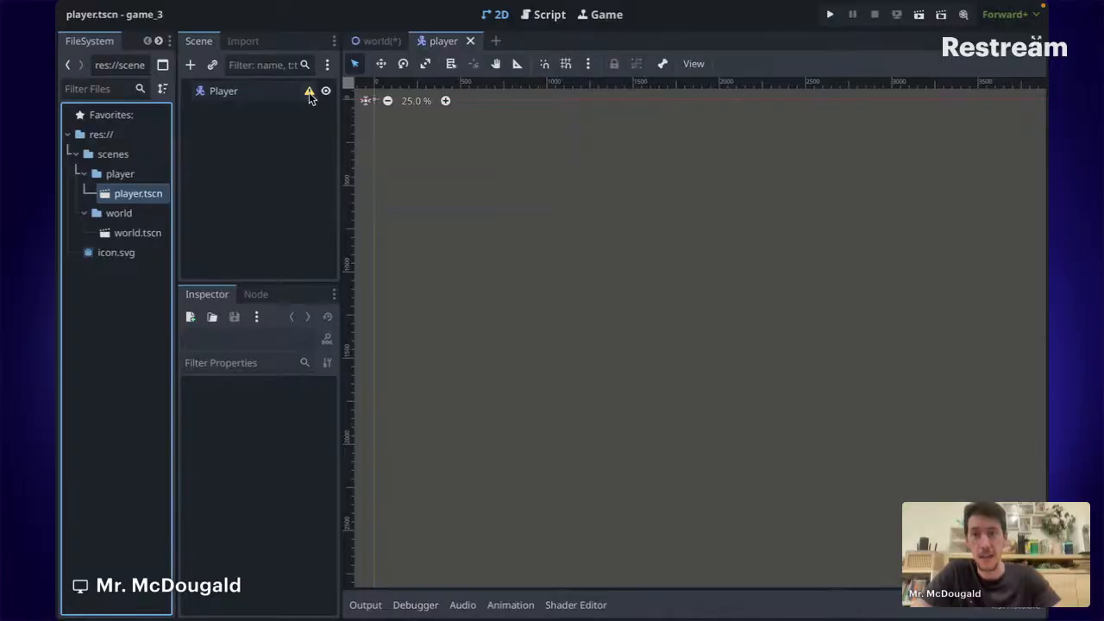
pyautogui.moveTo(309, 97)
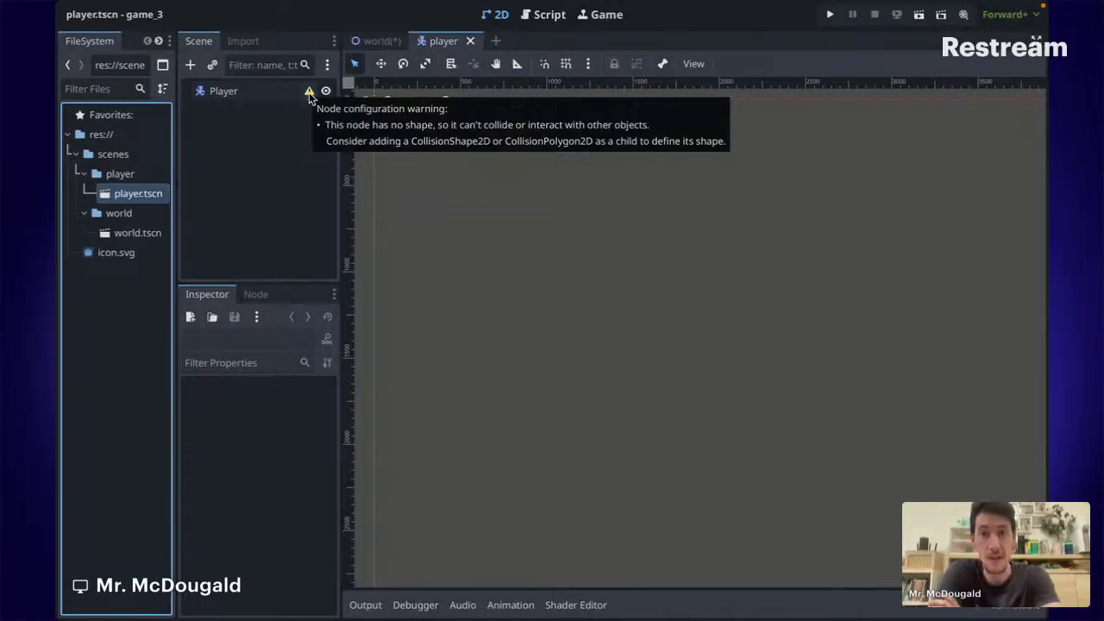
# Add a CollisionShape2D child to Player, found by searching 'coll'.
pyautogui.click(230, 93)
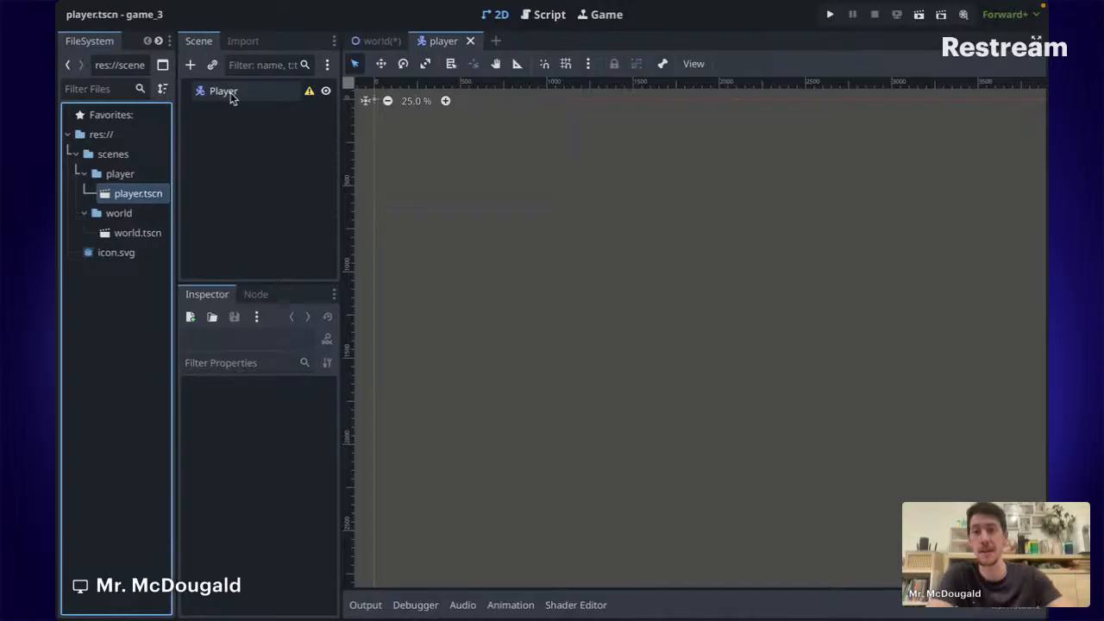
pyautogui.rightClick(231, 95)
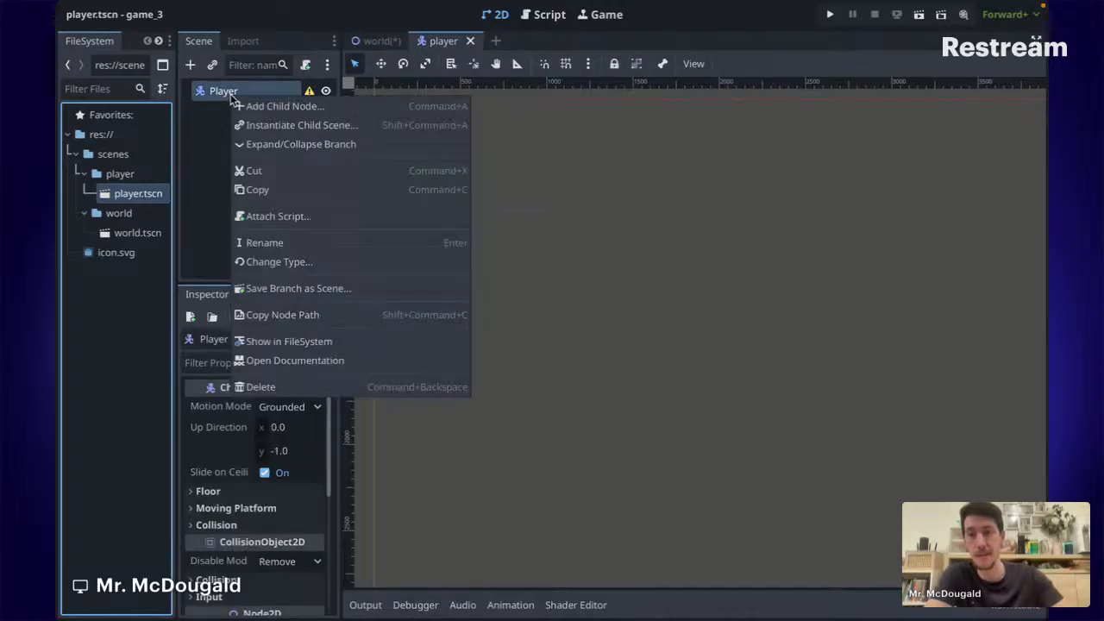
pyautogui.click(278, 105)
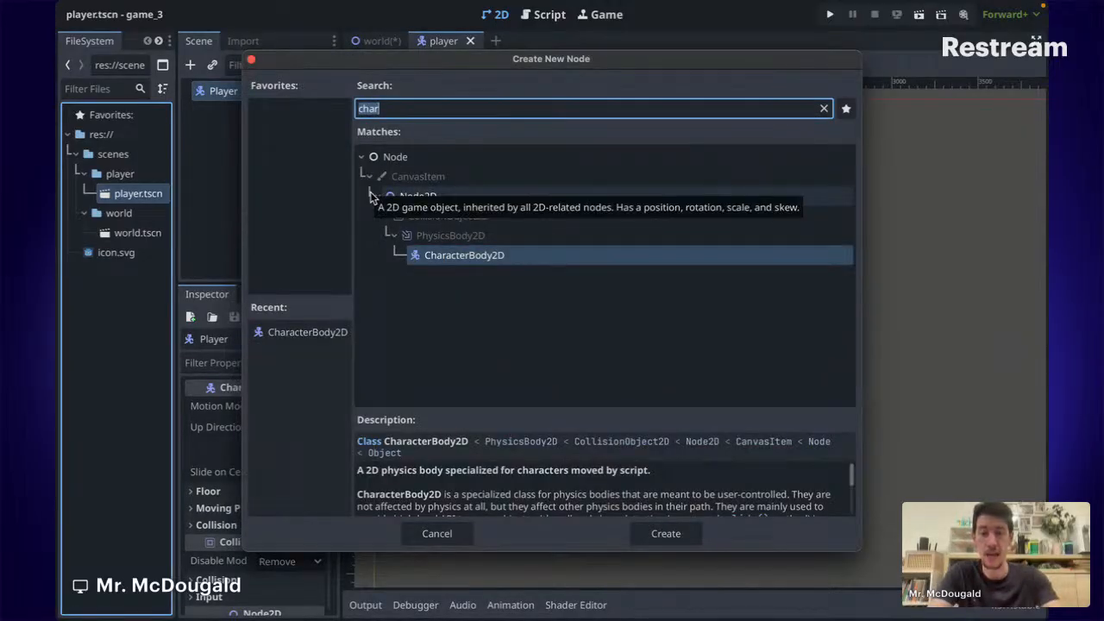
pyautogui.write('coll')
pyautogui.press('Return')
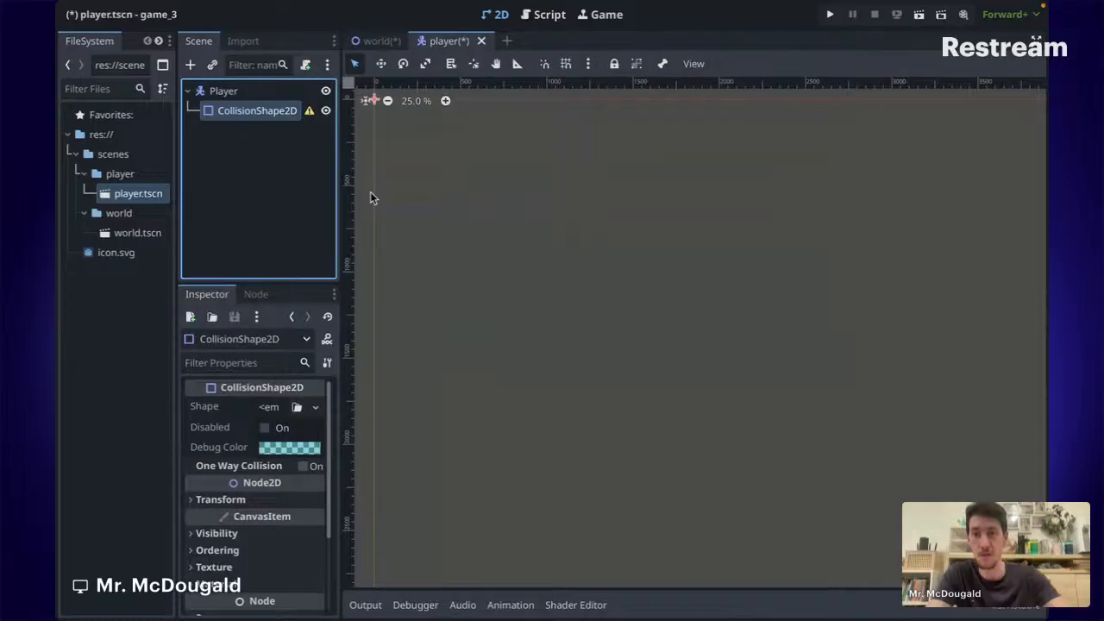
# Give the collision a new CircleShape2D and enlarge its radius to about 42 px.
pyautogui.click(278, 412)
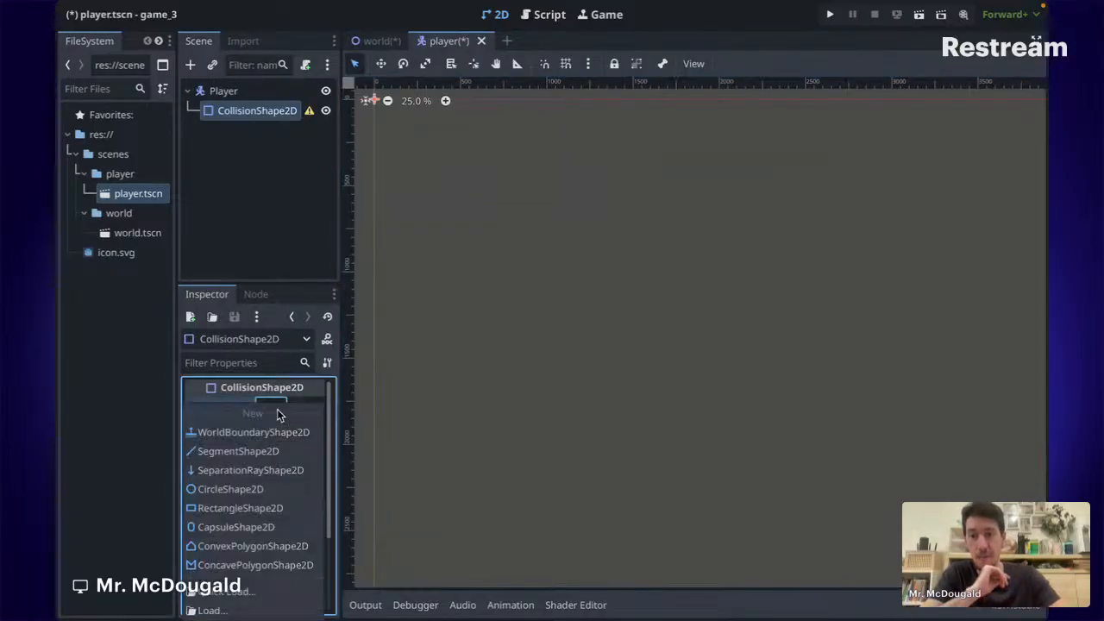
pyautogui.click(248, 493)
pyautogui.scroll(4, 439, 391)
pyautogui.keyDown('ctrl'); pyautogui.scroll(10, 414, 298); pyautogui.keyUp('ctrl')
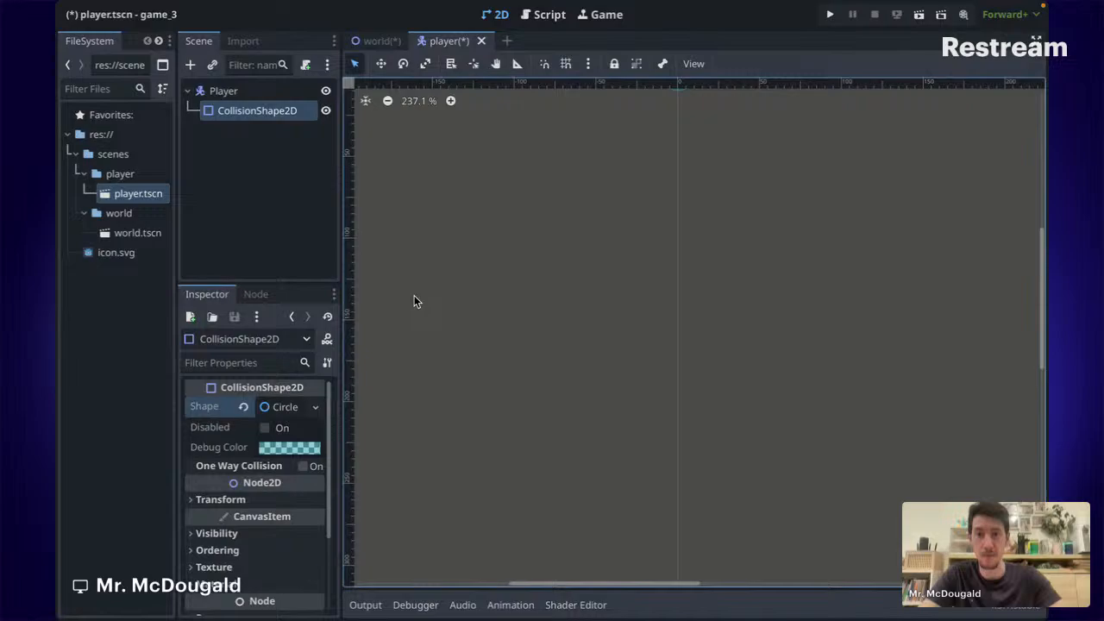
pyautogui.scroll(2, 479, 259)
pyautogui.hscroll(2, 480, 259)
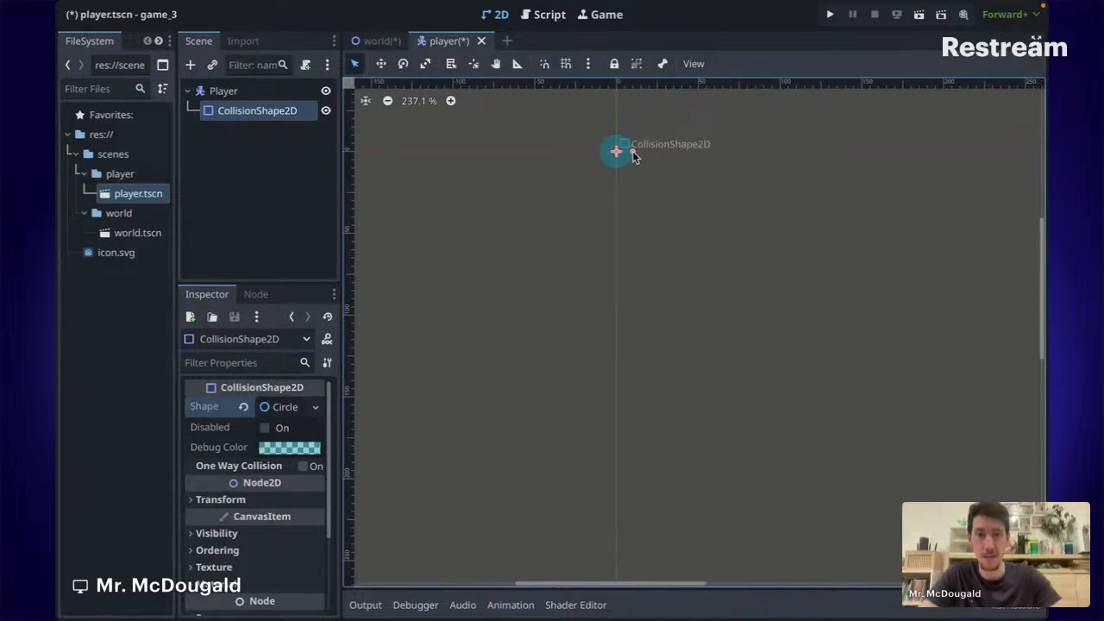
pyautogui.moveTo(634, 156)
pyautogui.mouseDown()
pyautogui.moveTo(665, 152)
pyautogui.moveTo(653, 152)
pyautogui.mouseUp()
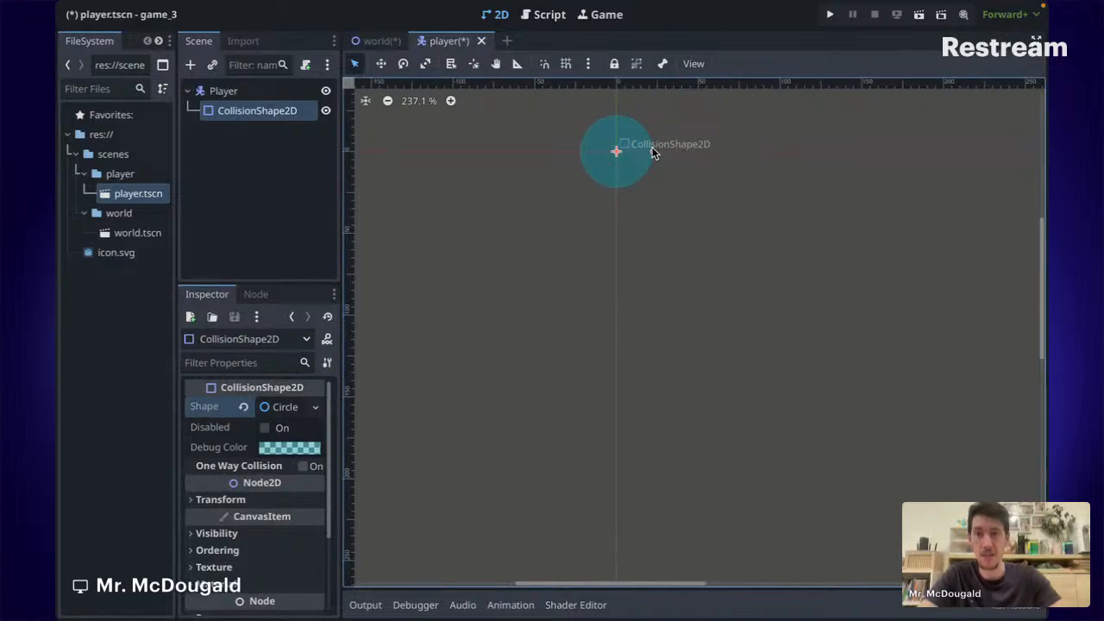
pyautogui.click(543, 210)
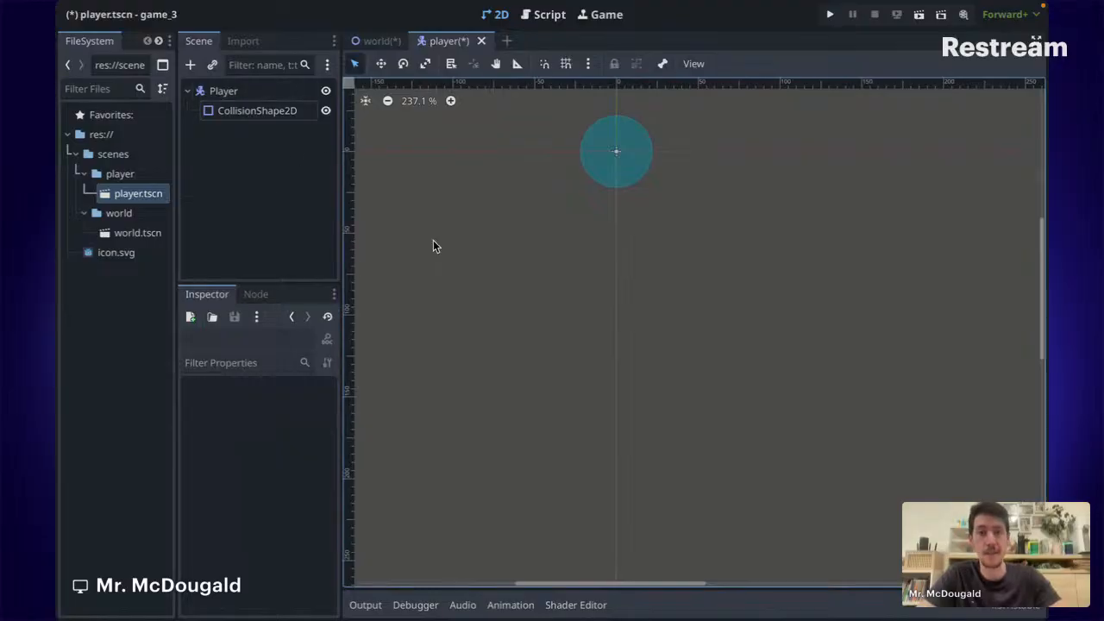
pyautogui.click(253, 94)
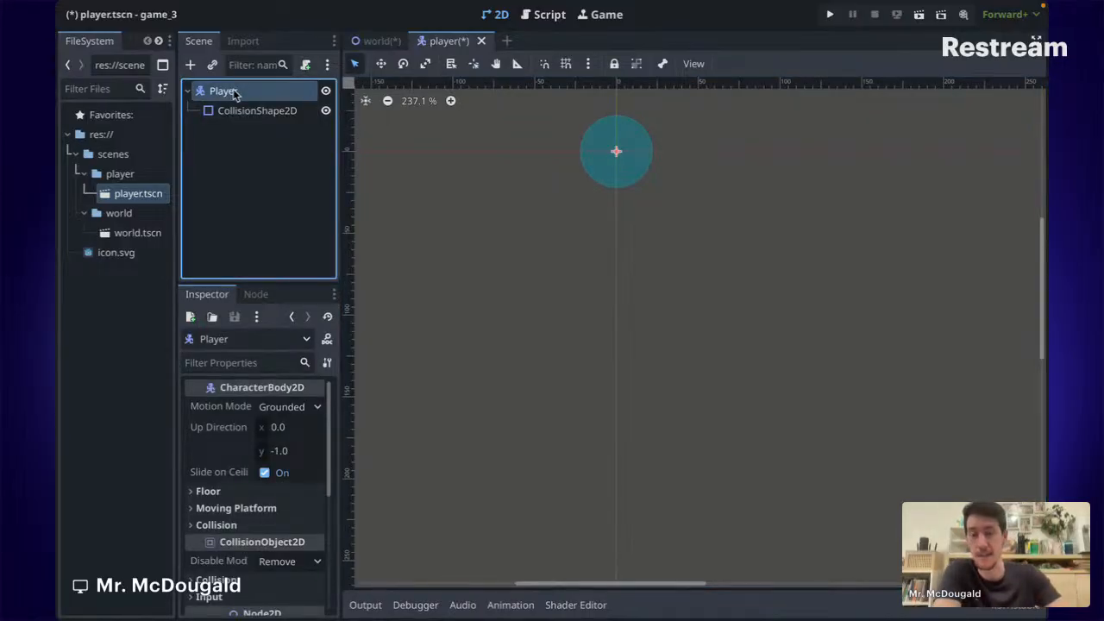
# Add a Sprite2D child to Player via a 'sprie' search in Create New Node.
pyautogui.rightClick(233, 90)
pyautogui.click(273, 100)
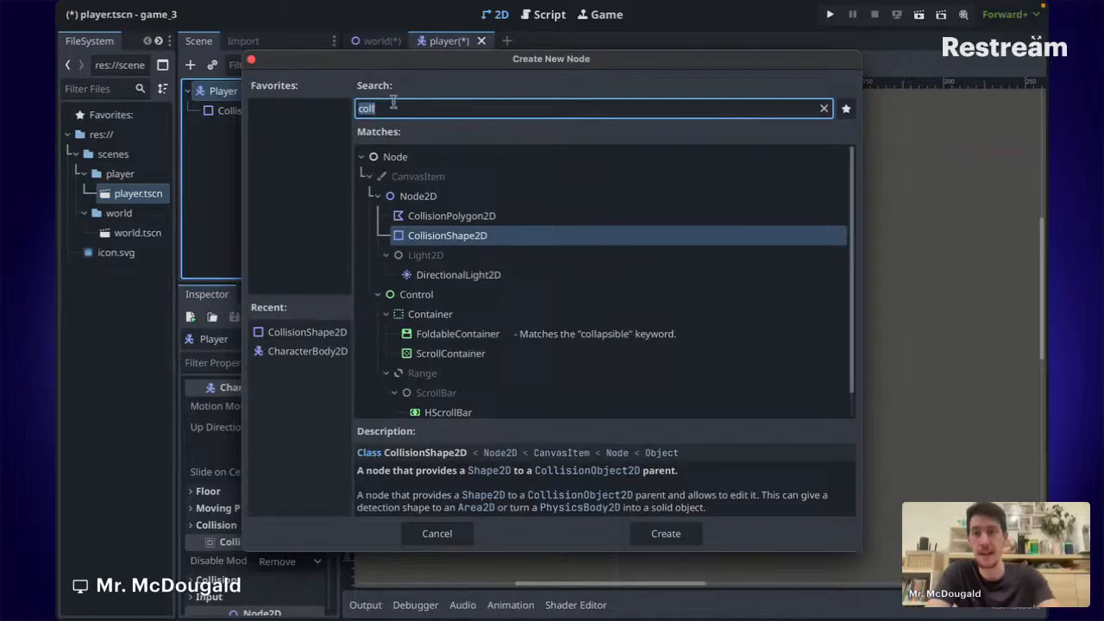
pyautogui.write('sprie')
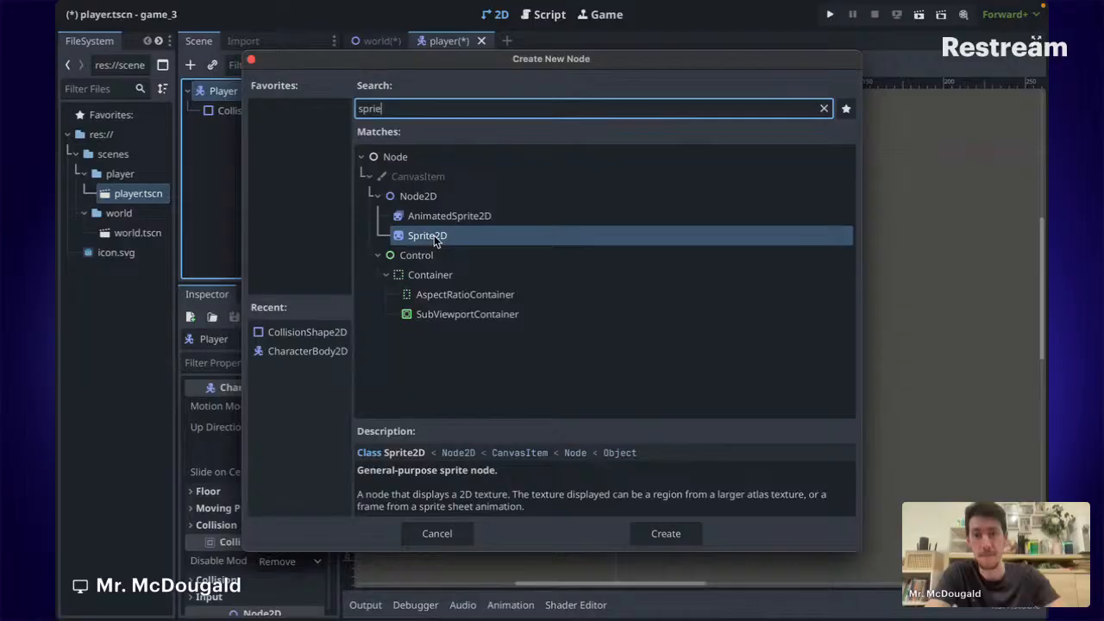
pyautogui.doubleClick(433, 236)
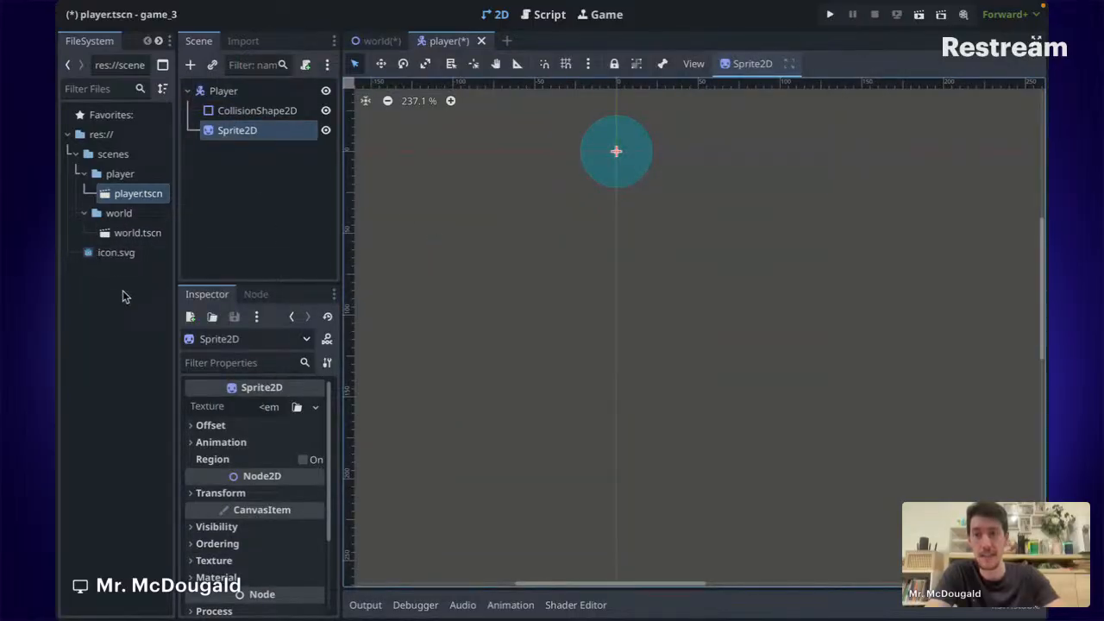
# Set icon.svg as the Sprite2D texture and move Sprite2D above CollisionShape2D.
pyautogui.click(120, 256)
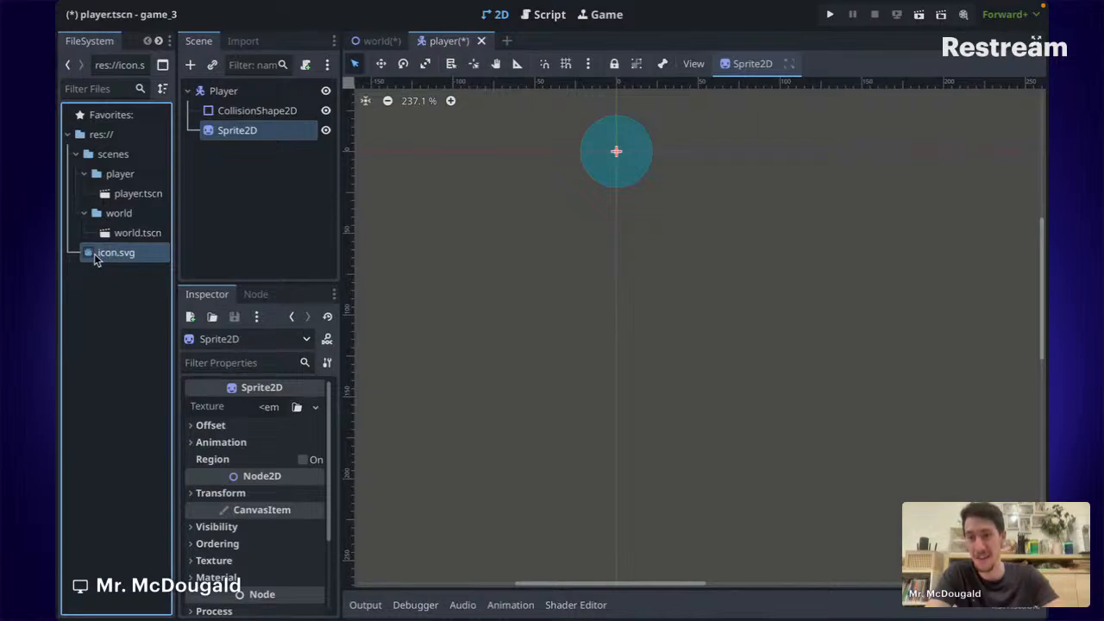
pyautogui.moveTo(109, 257); pyautogui.dragTo(272, 416)
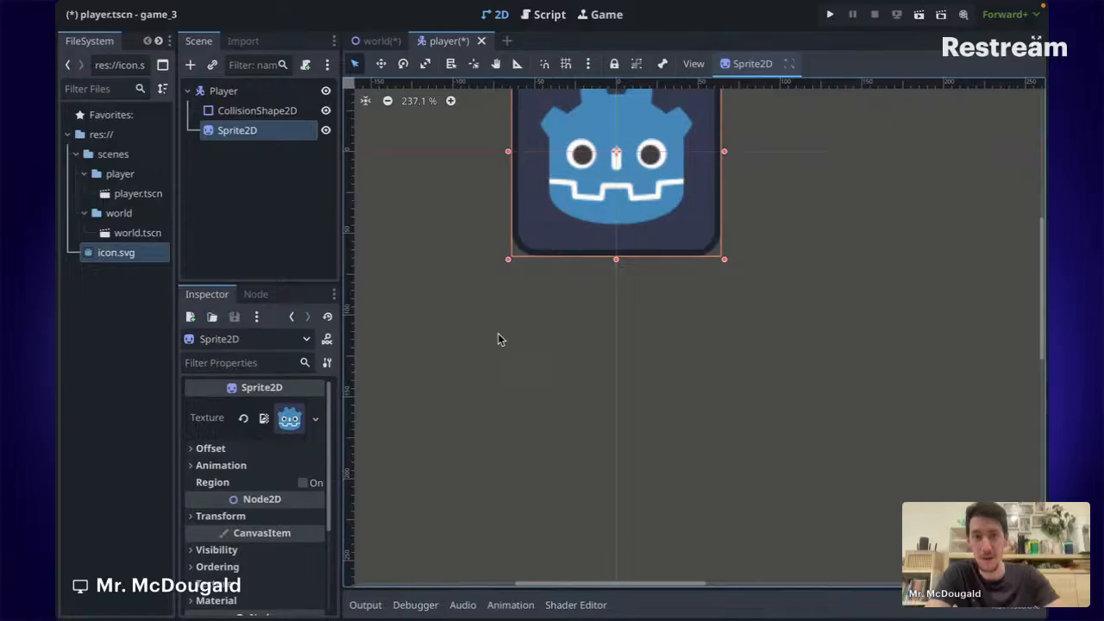
pyautogui.moveTo(245, 140); pyautogui.dragTo(257, 107)
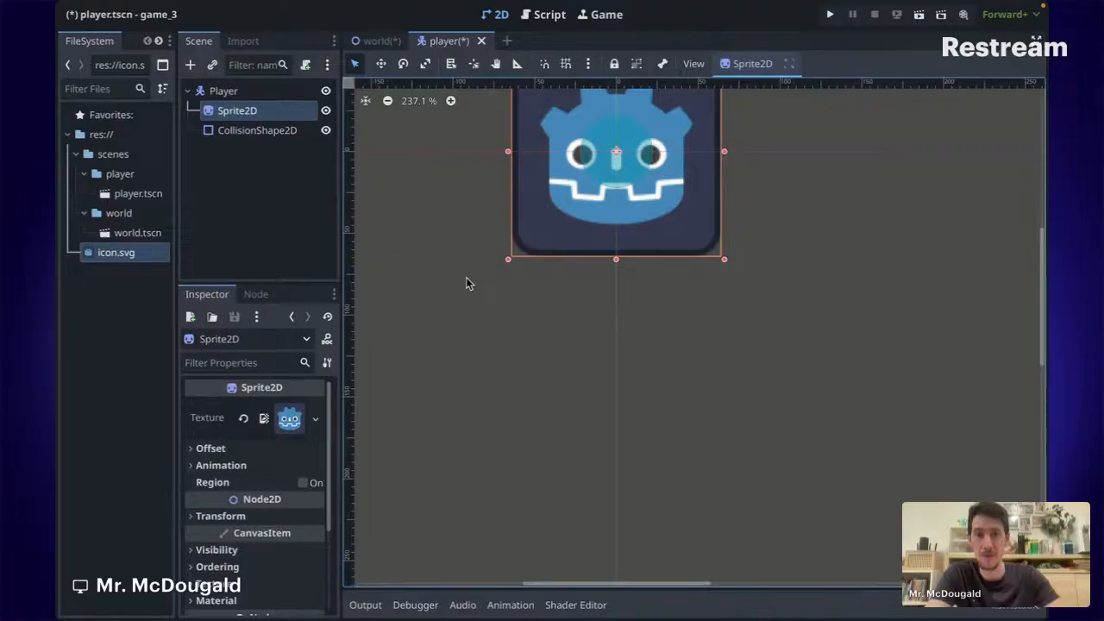
# Widen the collision circle to cover the whole icon, comparing it with the sprite's bounds.
pyautogui.scroll(2, 466, 277)
pyautogui.click(245, 130)
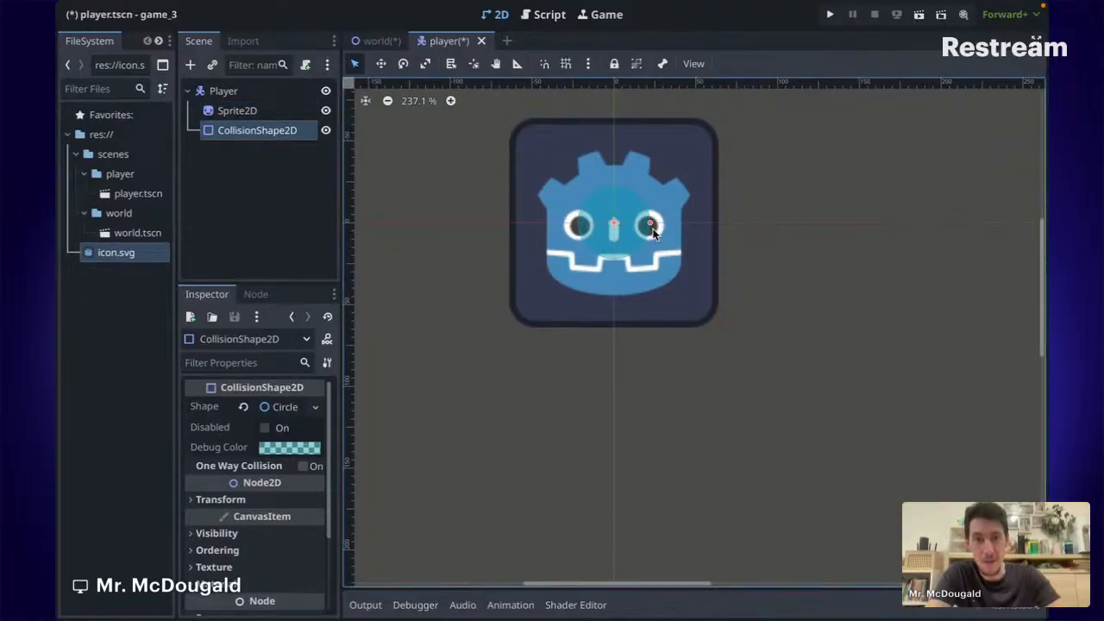
pyautogui.moveTo(651, 225); pyautogui.dragTo(722, 225)
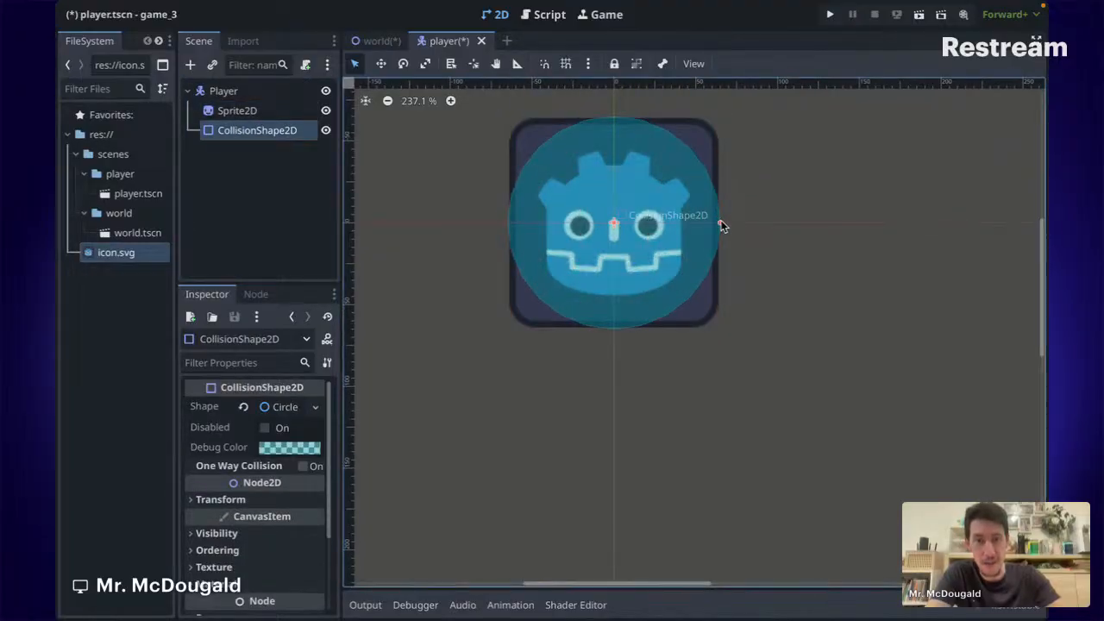
pyautogui.click(774, 275)
pyautogui.click(226, 92)
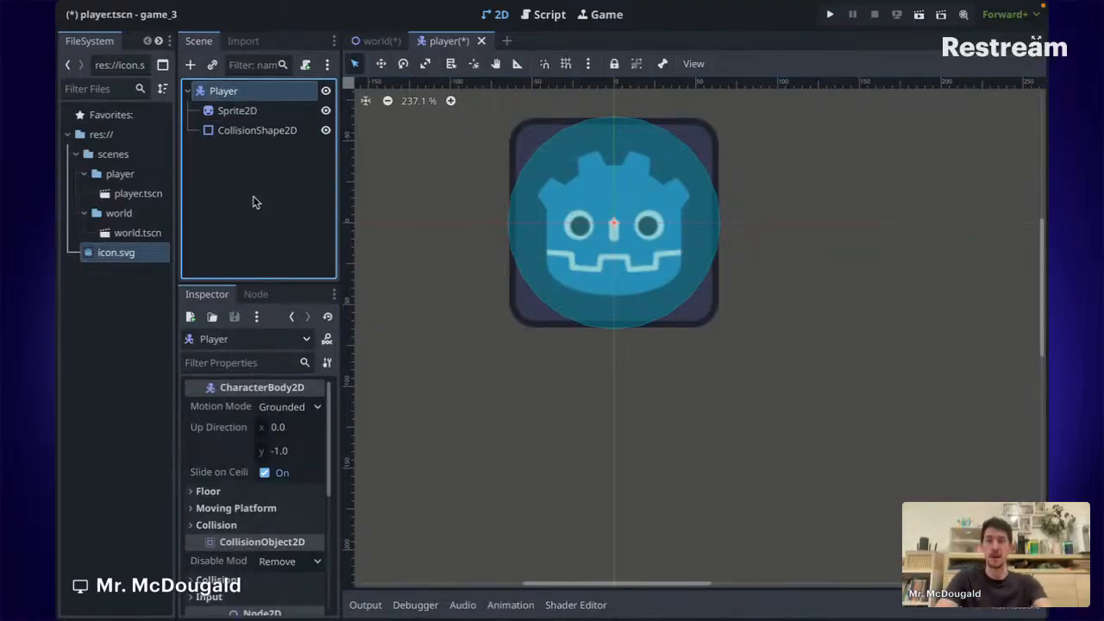
pyautogui.click(233, 111)
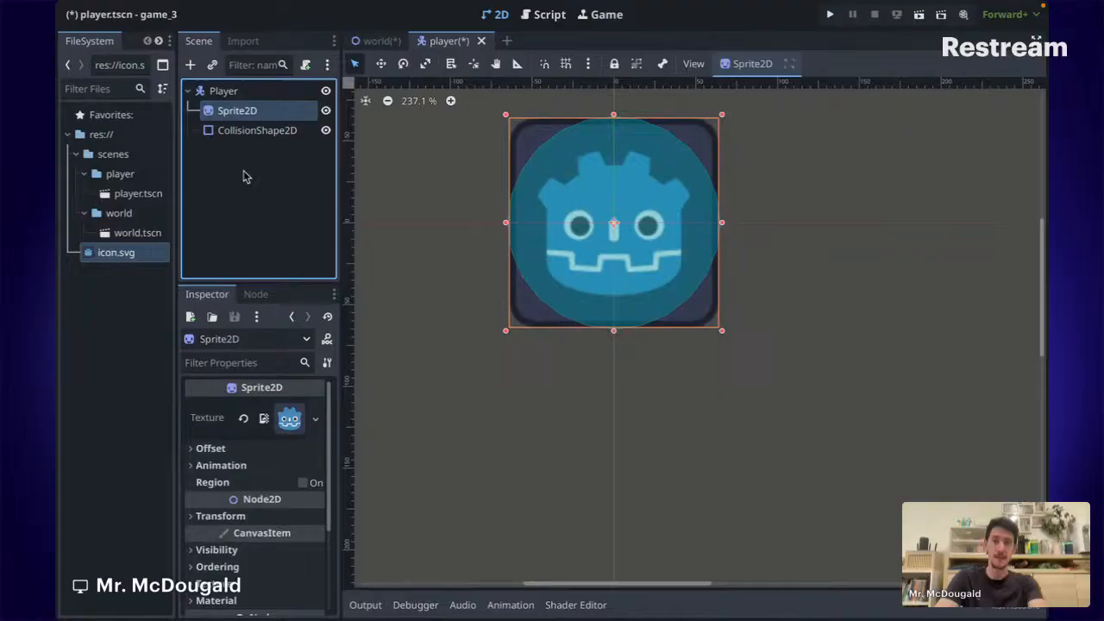
pyautogui.click(262, 132)
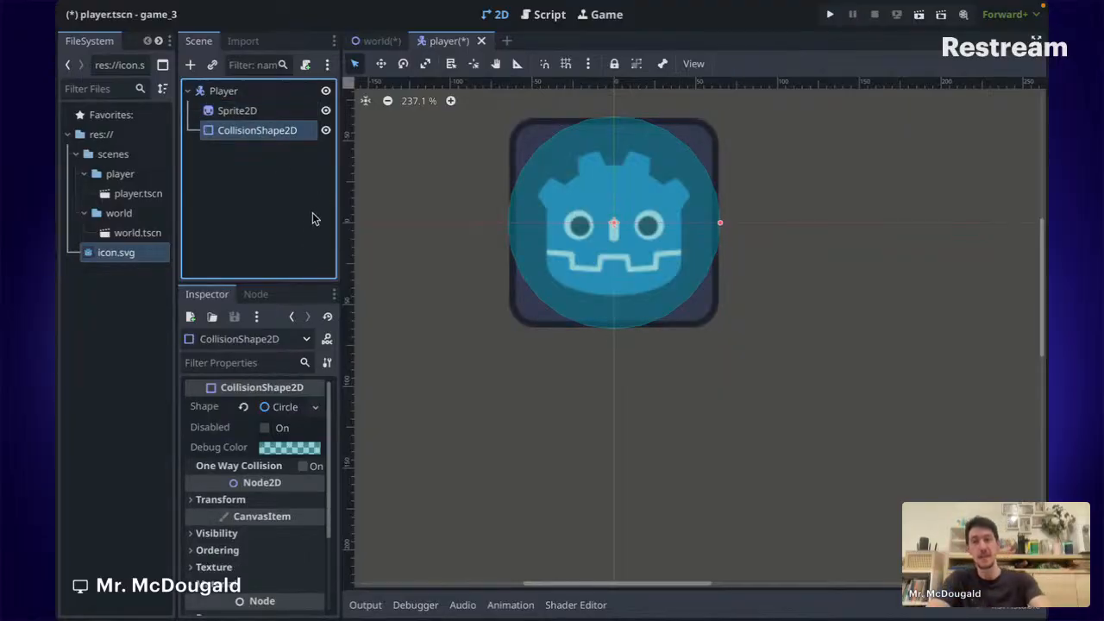
pyautogui.click(247, 112)
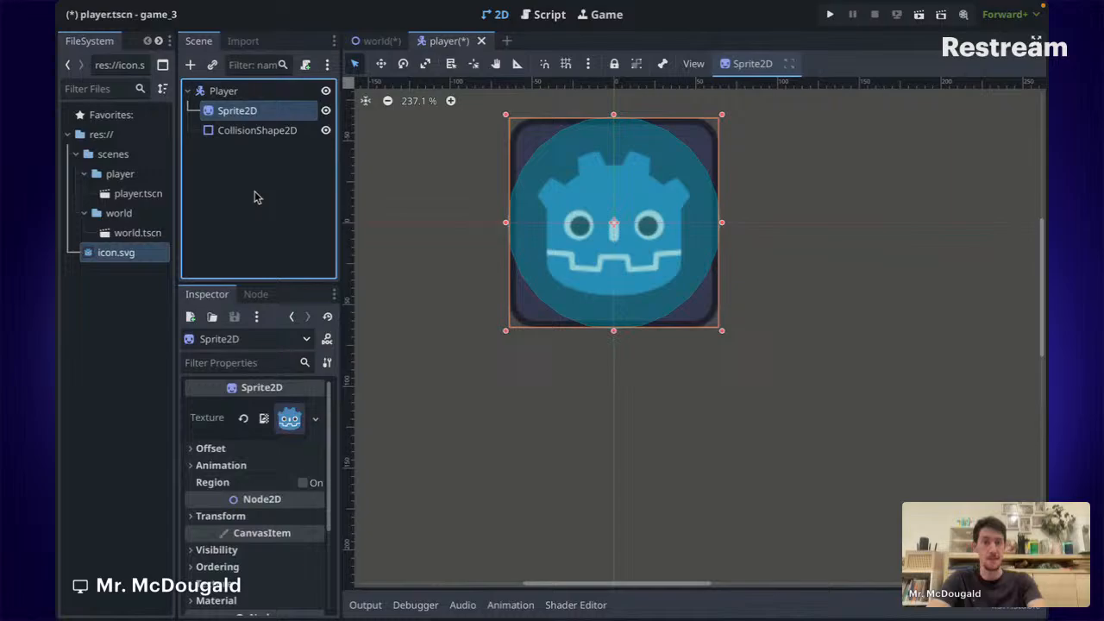
pyautogui.click(264, 132)
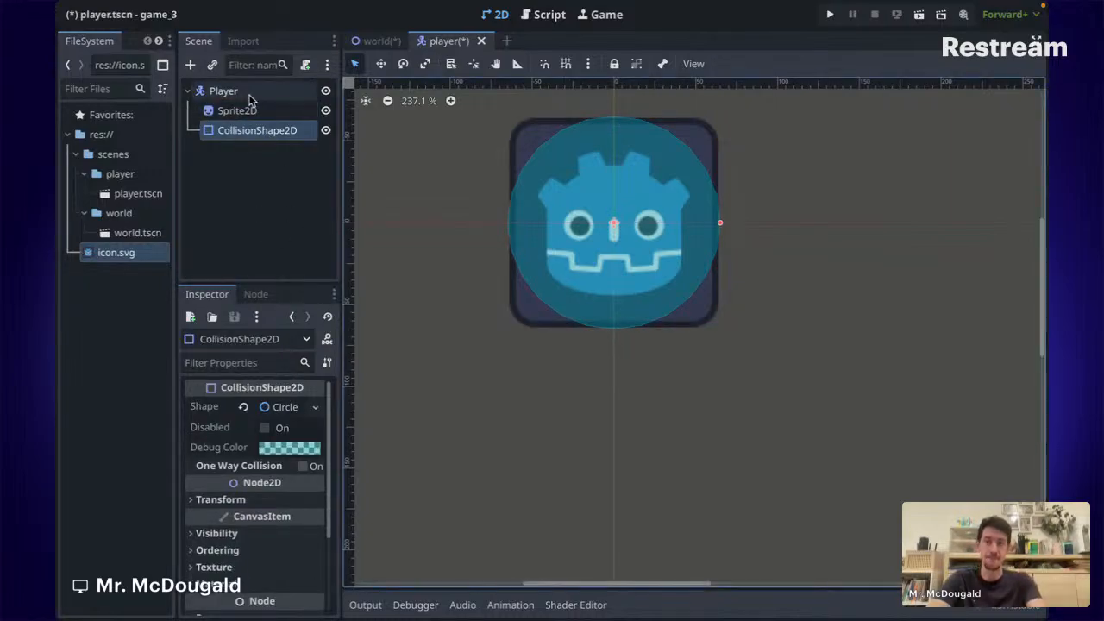
pyautogui.click(292, 224)
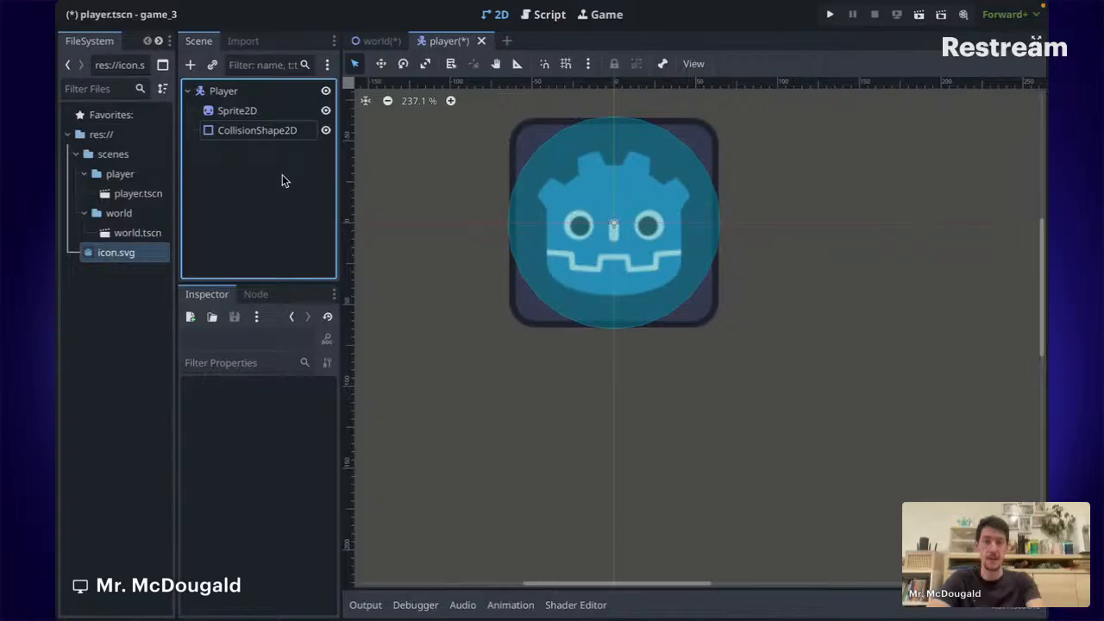
pyautogui.click(241, 93)
# Attach a new player.gd script to Player using the CharacterBody2D Basic Movement template.
pyautogui.rightClick(241, 95)
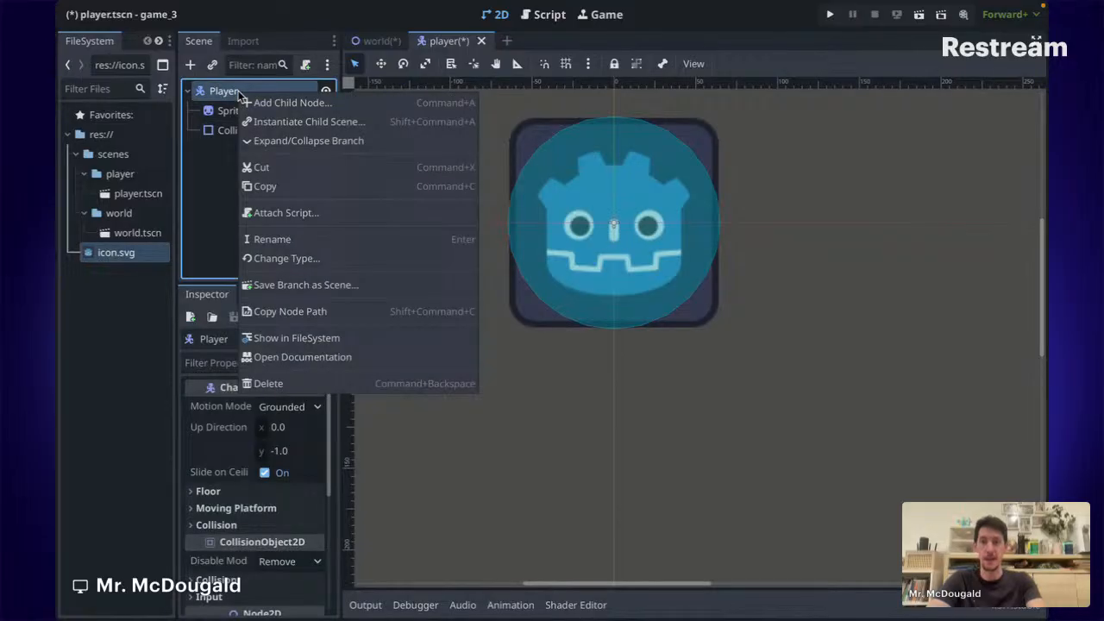
pyautogui.click(214, 211)
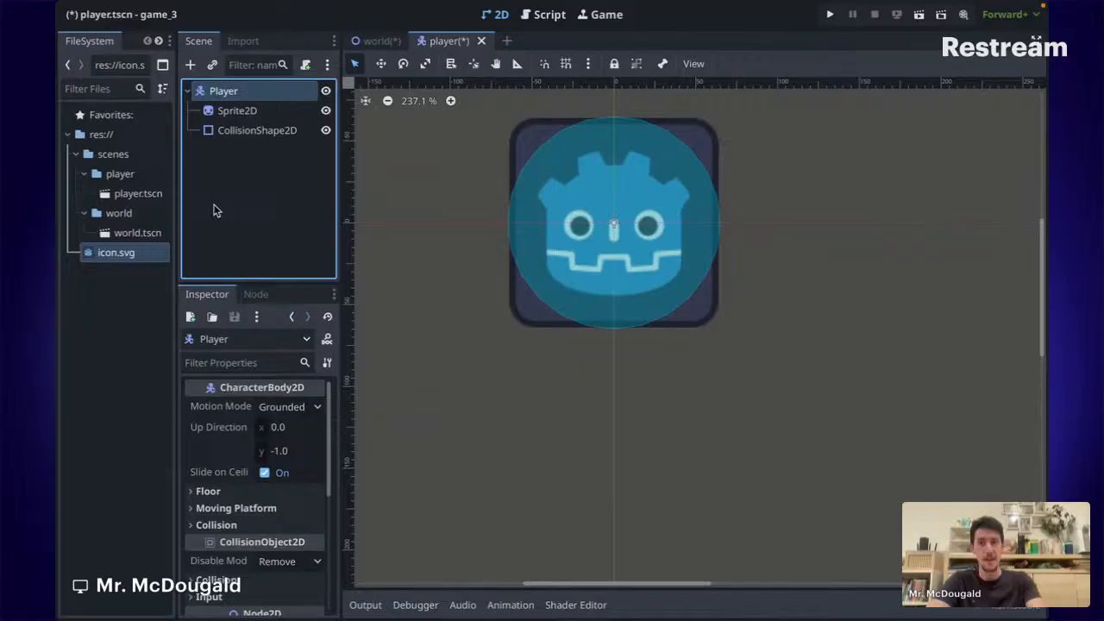
pyautogui.rightClick(242, 93)
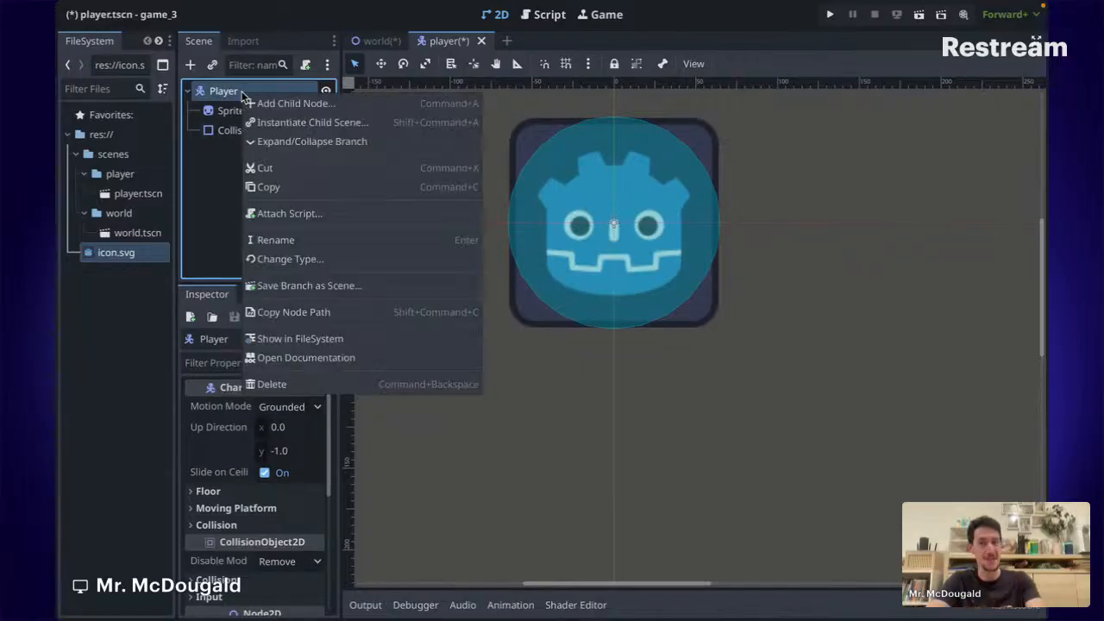
pyautogui.click(276, 215)
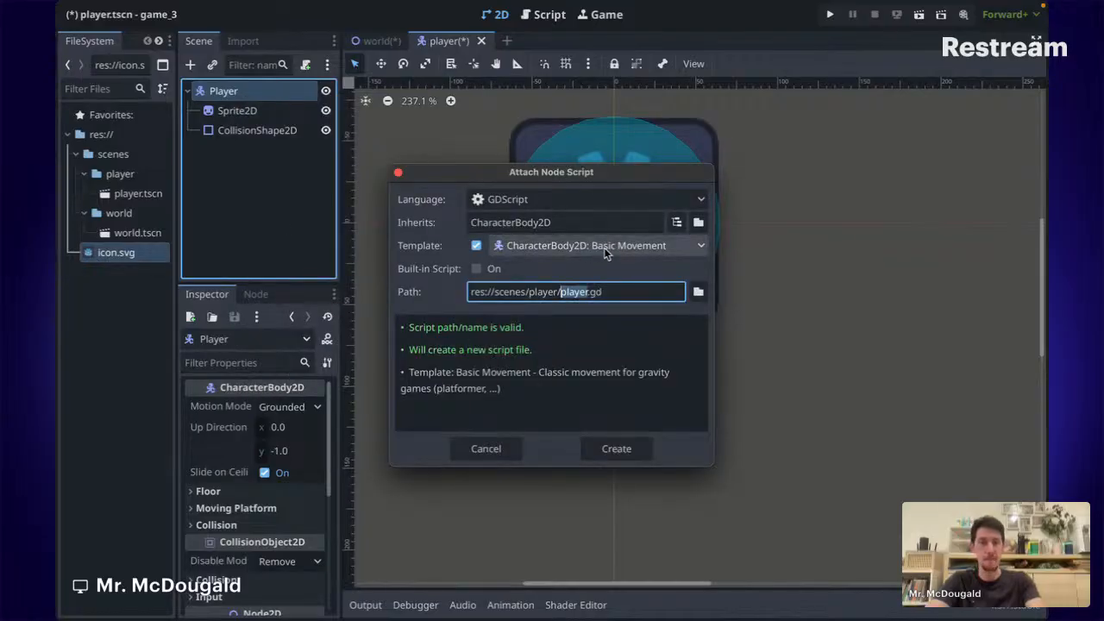
pyautogui.click(615, 450)
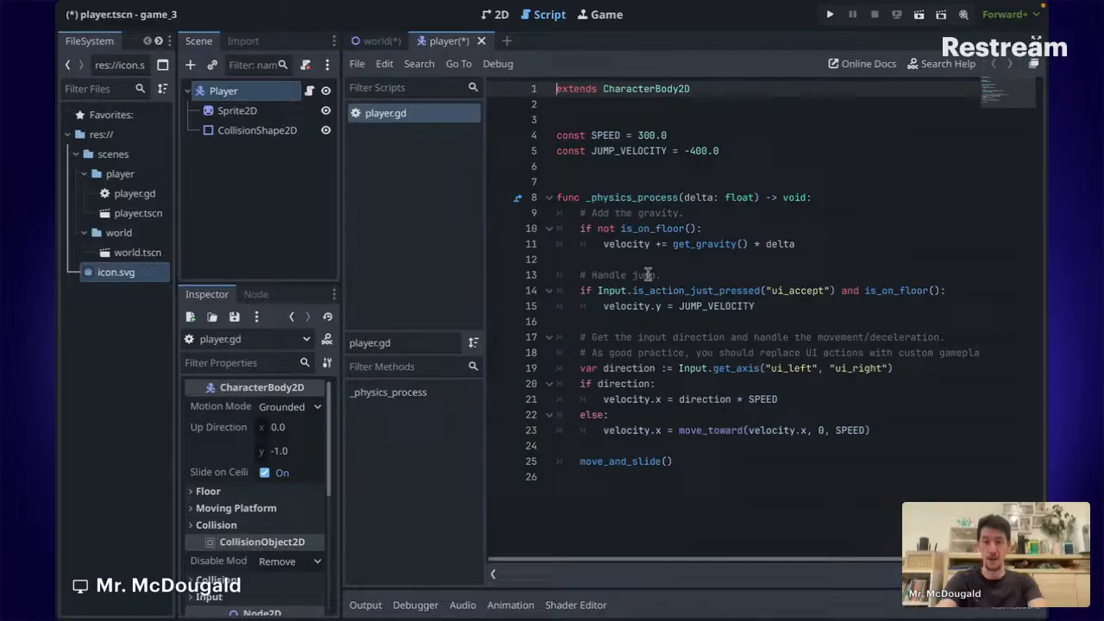
# Save the player scene and show the world scene in the 2D view.
pyautogui.hotkey('ctrl', 's')
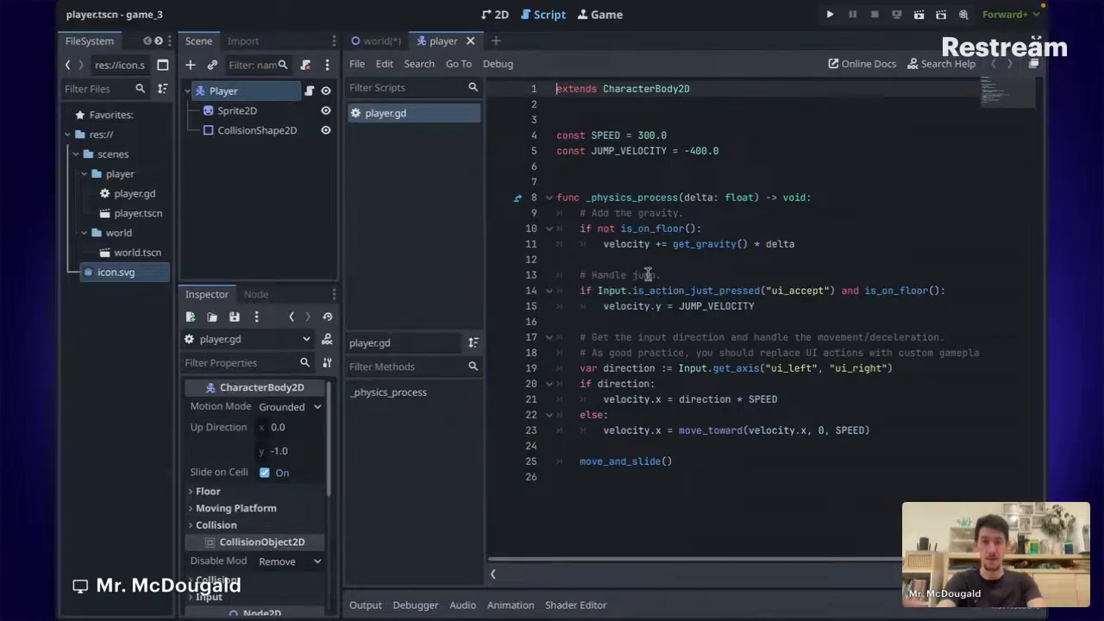
pyautogui.click(377, 41)
pyautogui.click(496, 15)
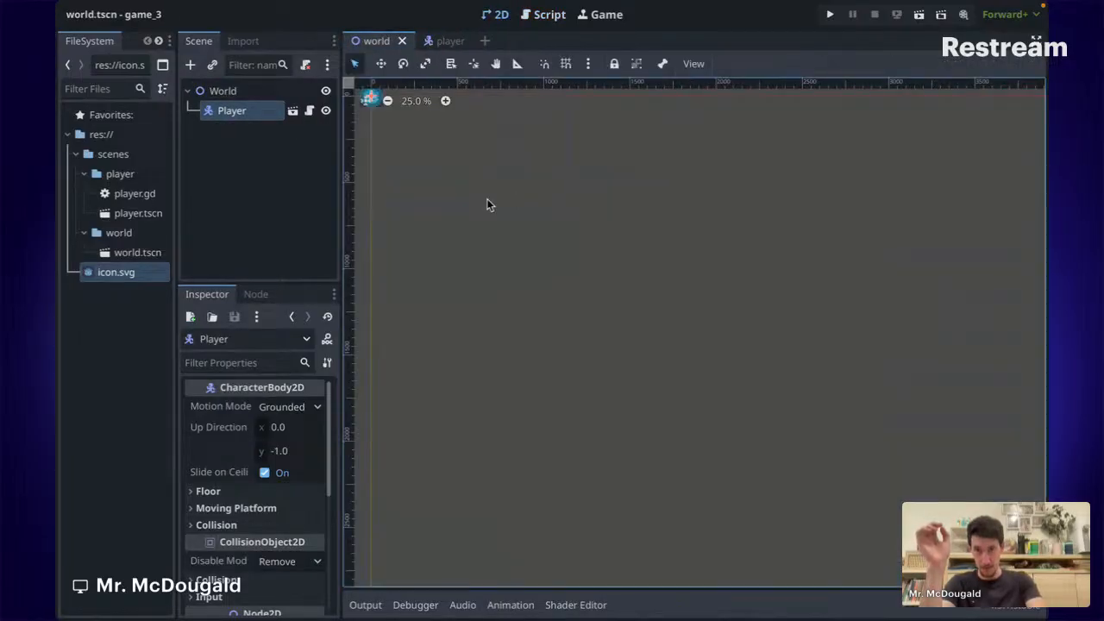
pyautogui.scroll(1, 374, 154)
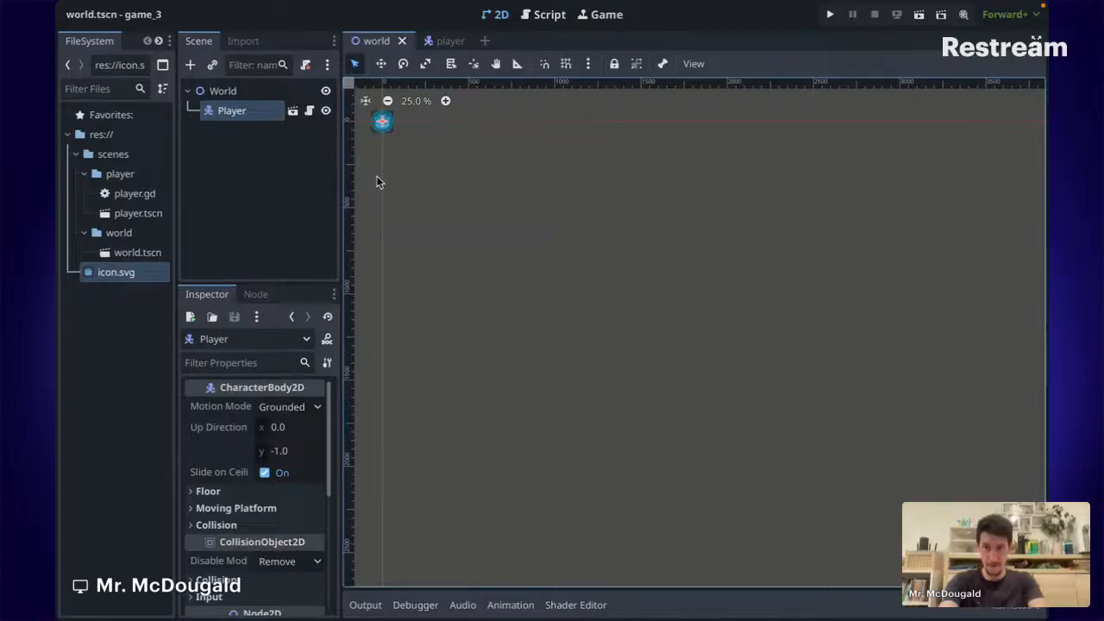
pyautogui.scroll(1, 482, 216)
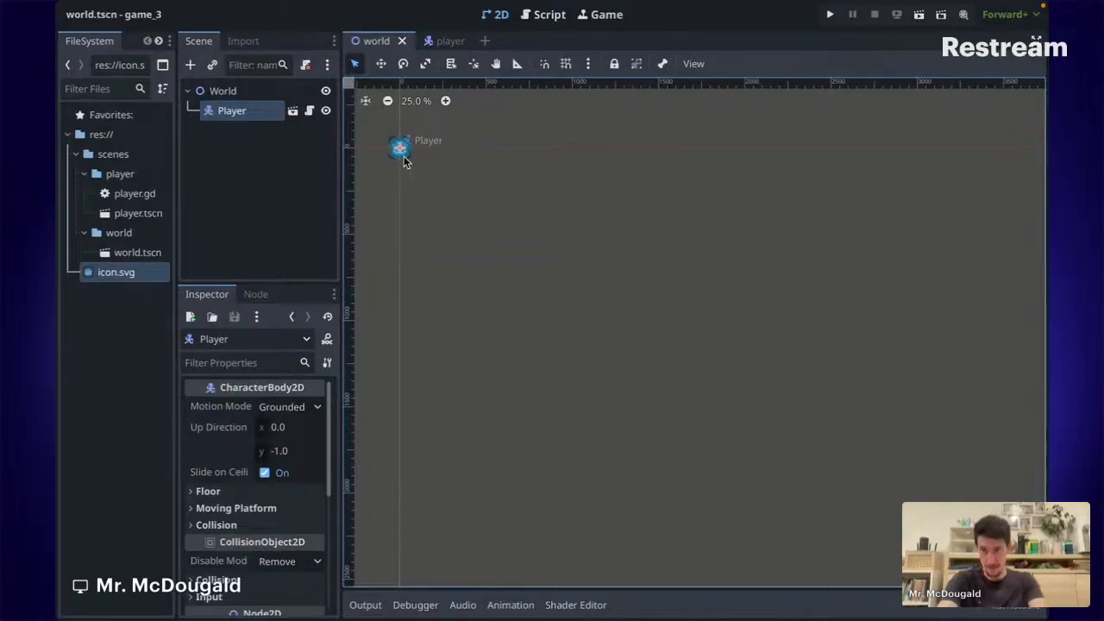
# Move Player to about (474, 252) with the Move tool and save world.tscn.
pyautogui.press('w')
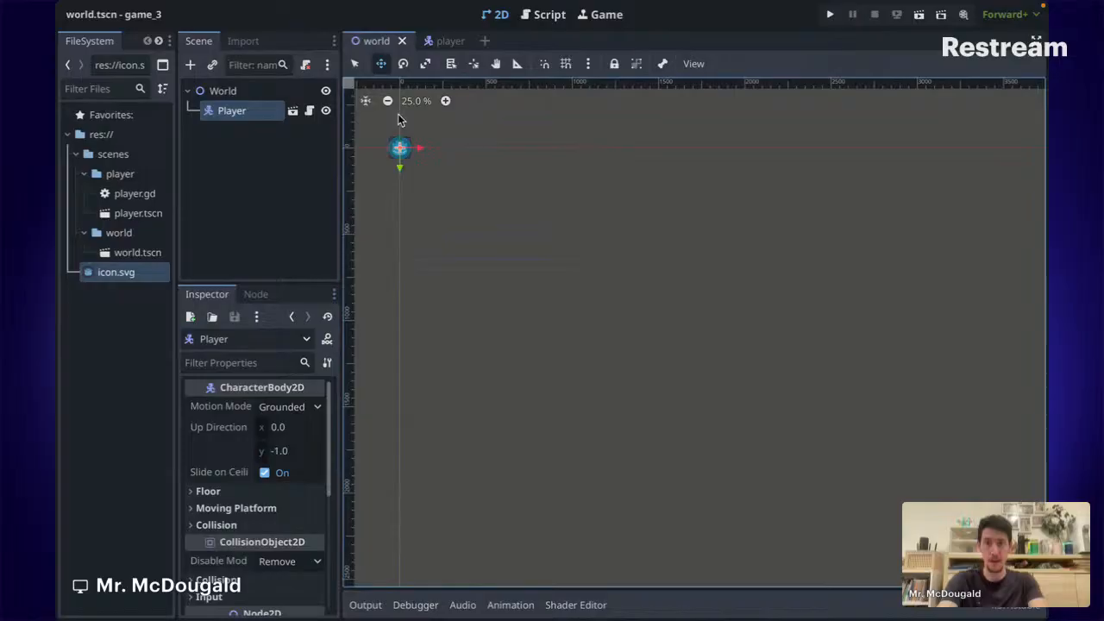
pyautogui.moveTo(401, 157); pyautogui.dragTo(482, 200)
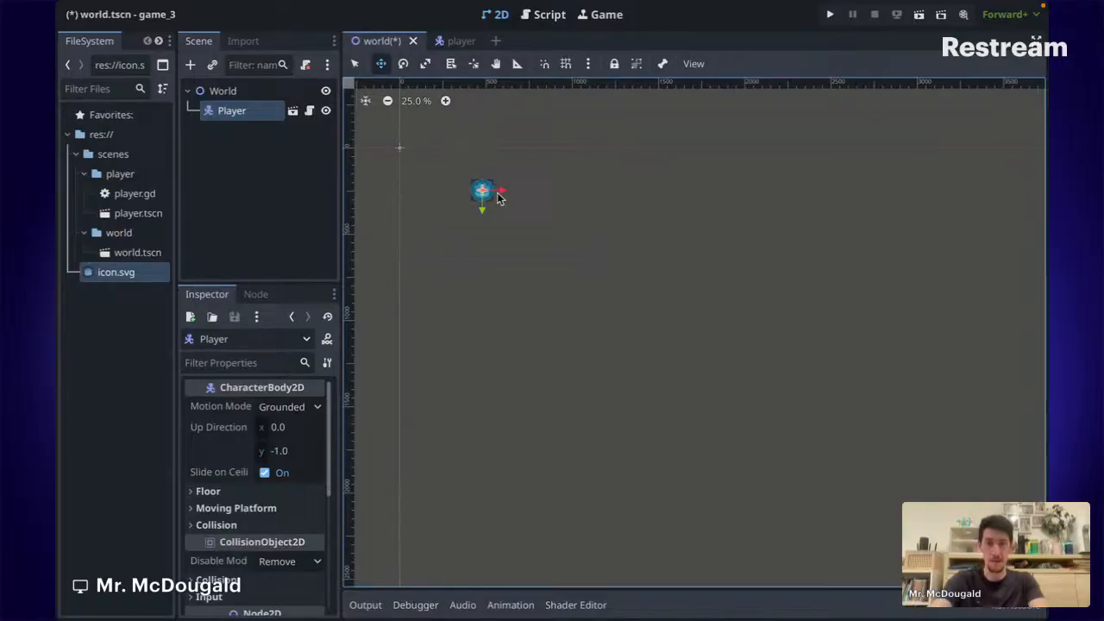
pyautogui.scroll(10, 499, 195)
pyautogui.hscroll(-2, 570, 288)
pyautogui.scroll(-8, 570, 288)
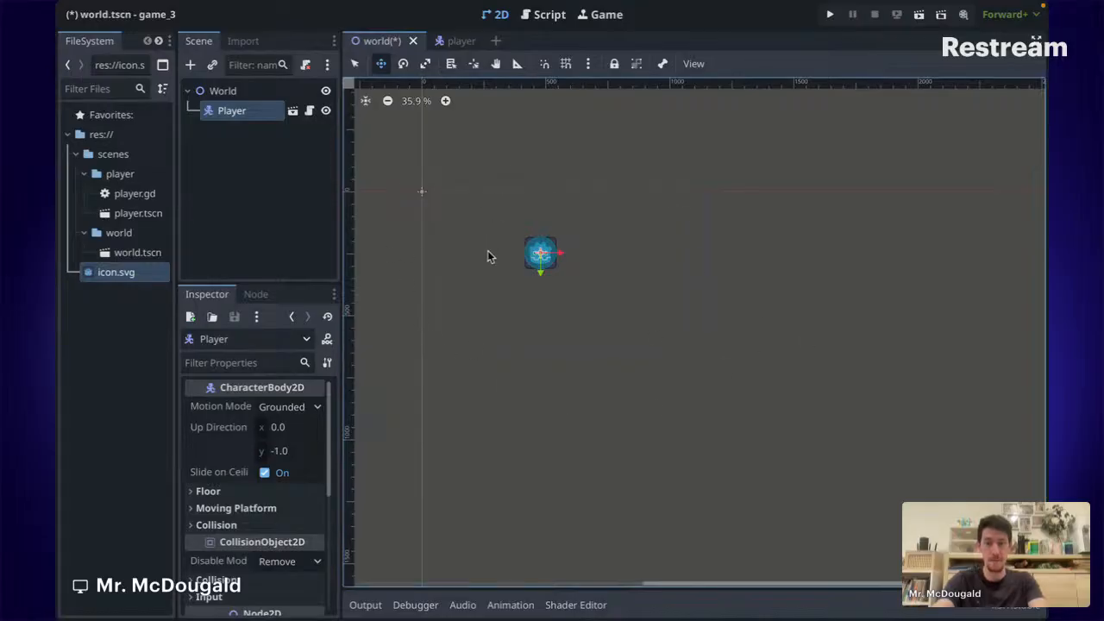
pyautogui.hotkey('ctrl', 's')
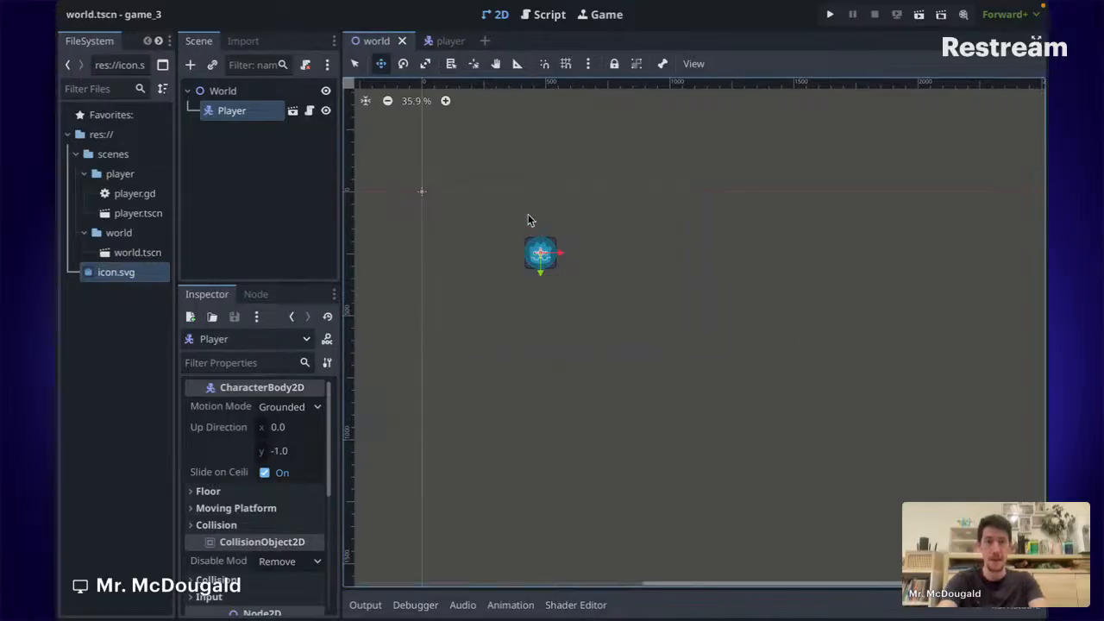
# Run the game with the world scene set as main scene, then close the game_3 (DEBUG) window.
pyautogui.click(830, 16)
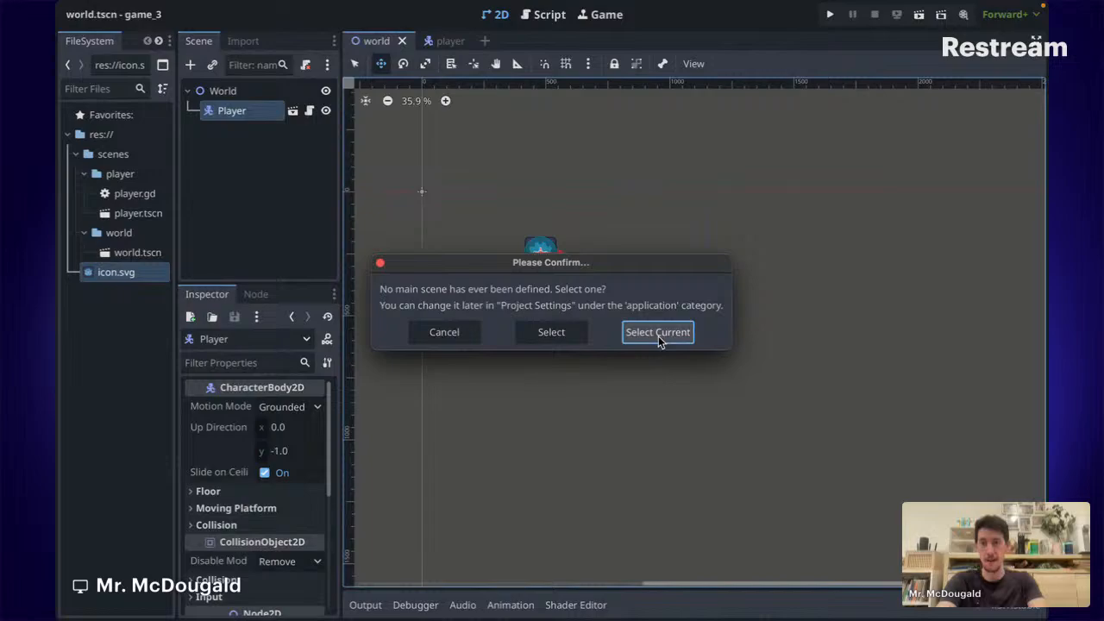
pyautogui.click(658, 333)
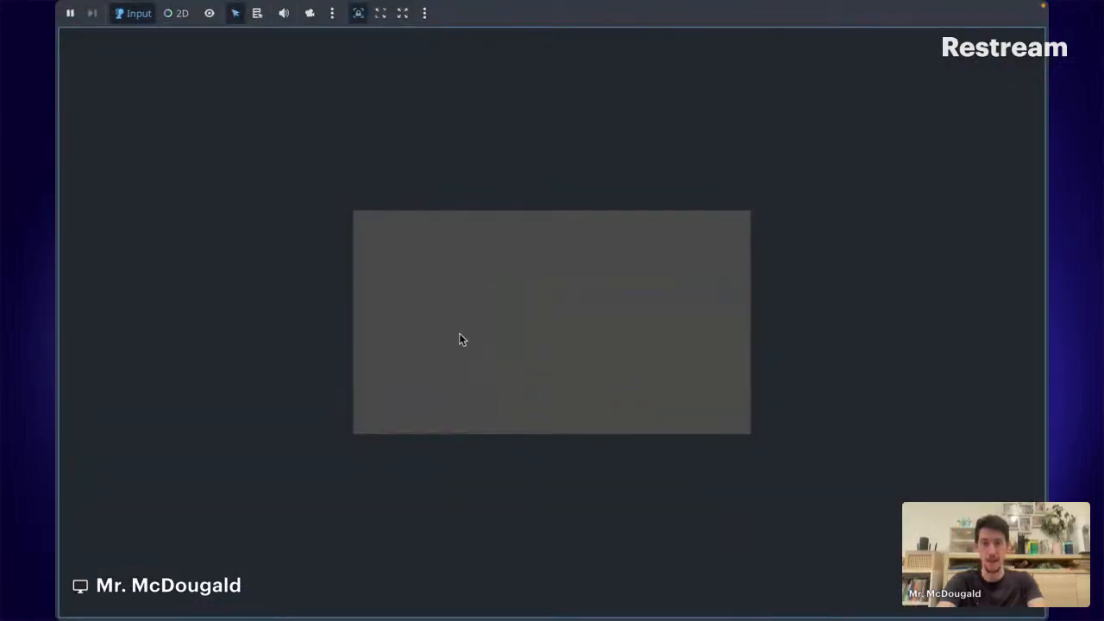
pyautogui.moveTo(167, 7)
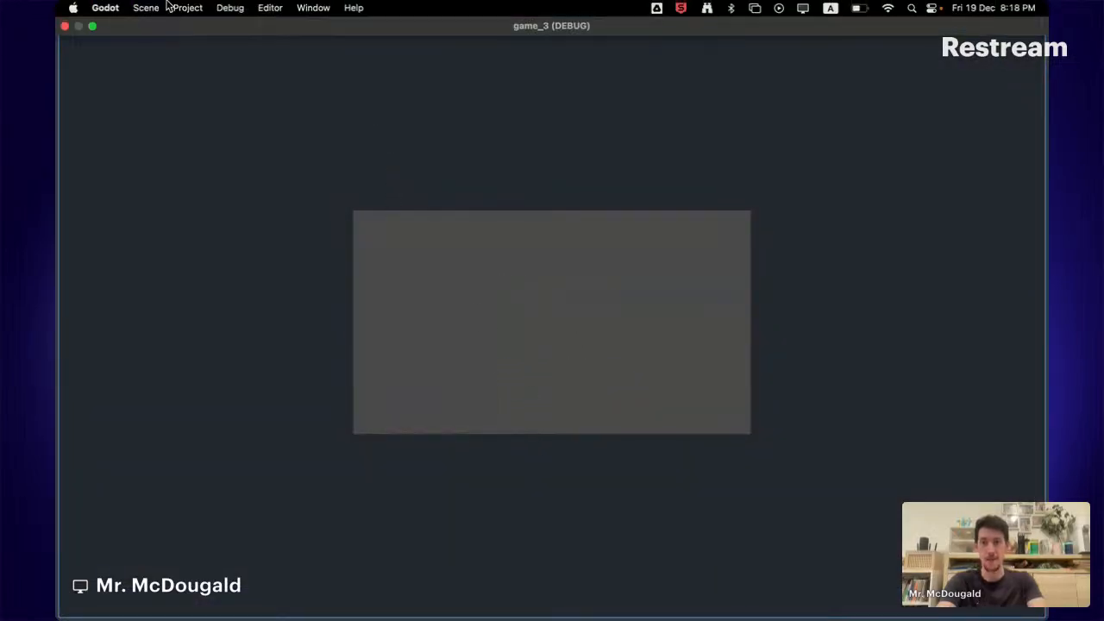
pyautogui.click(64, 28)
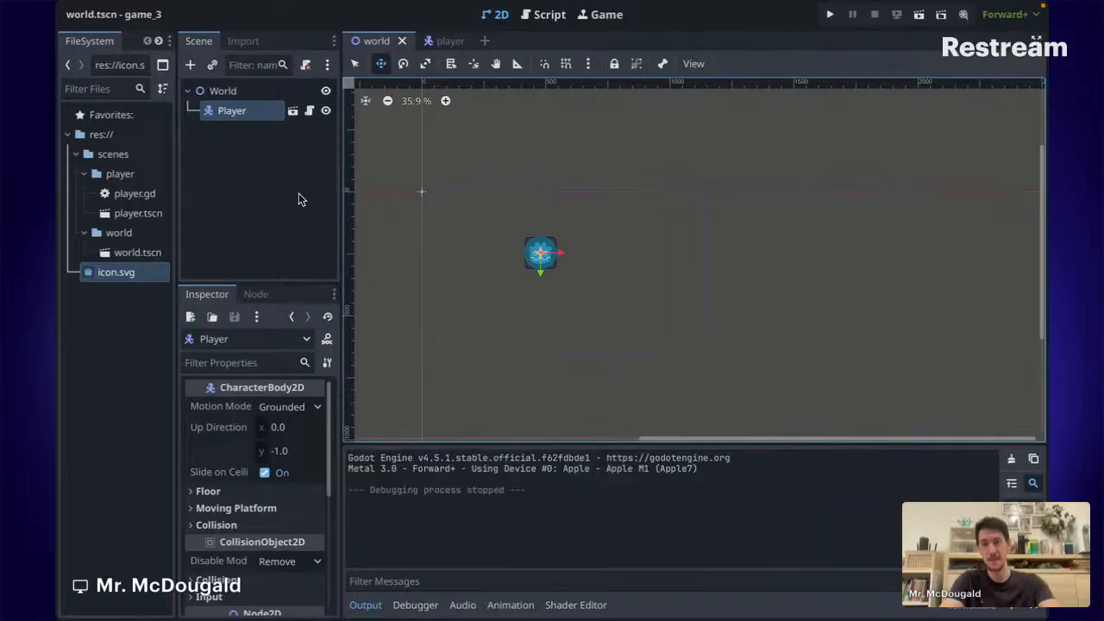
# Add a StaticBody2D node as a child of the World node.
pyautogui.click(262, 195)
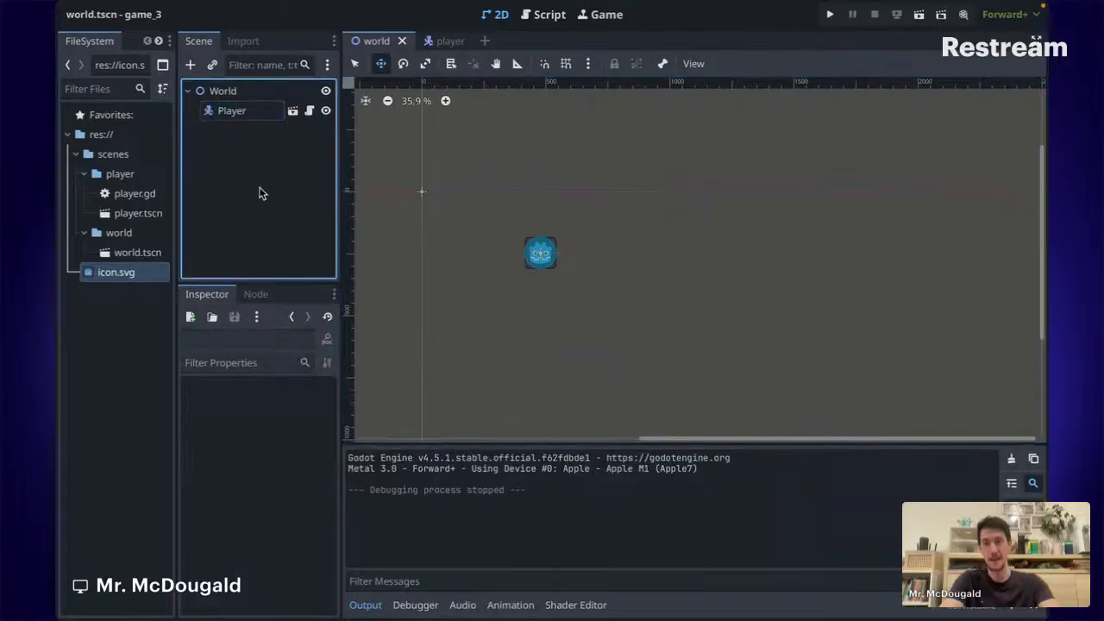
pyautogui.click(225, 91)
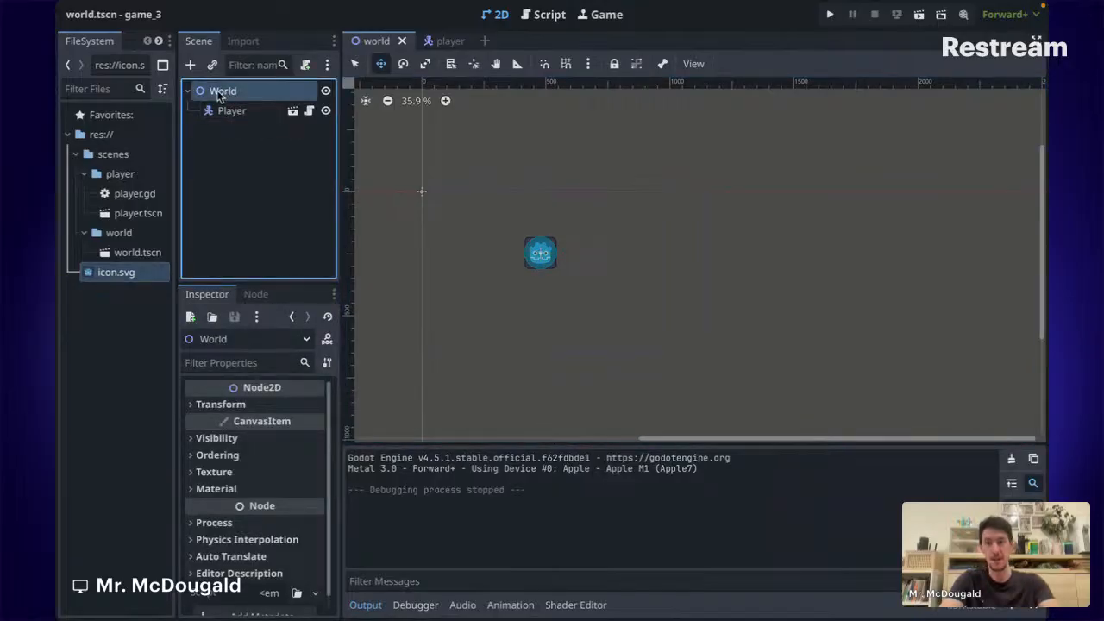
pyautogui.rightClick(219, 96)
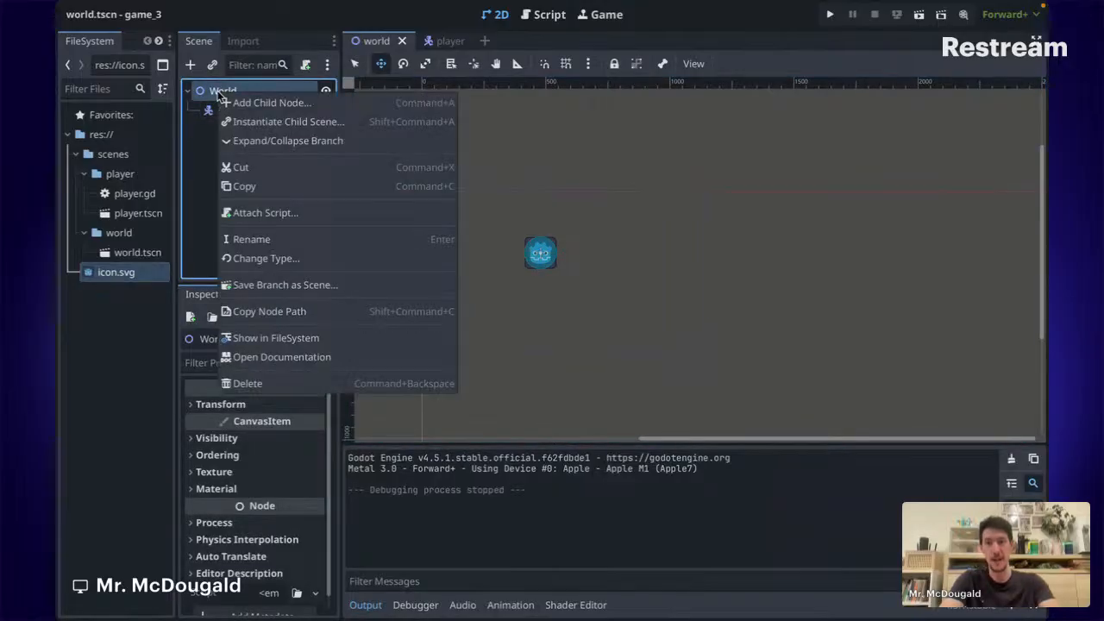
pyautogui.click(276, 104)
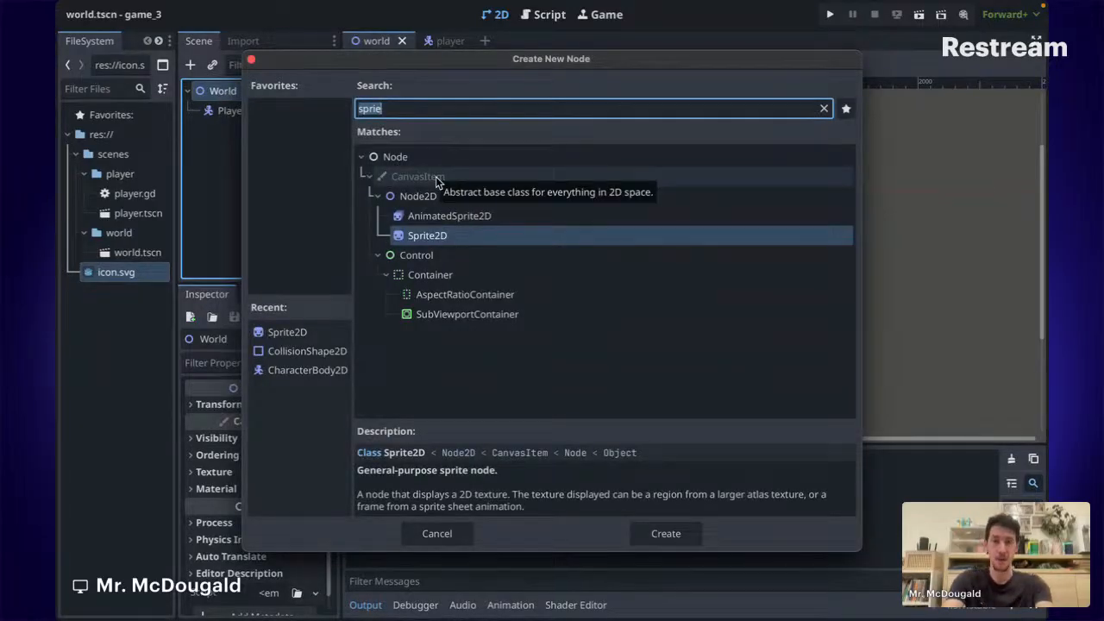
pyautogui.write('stat')
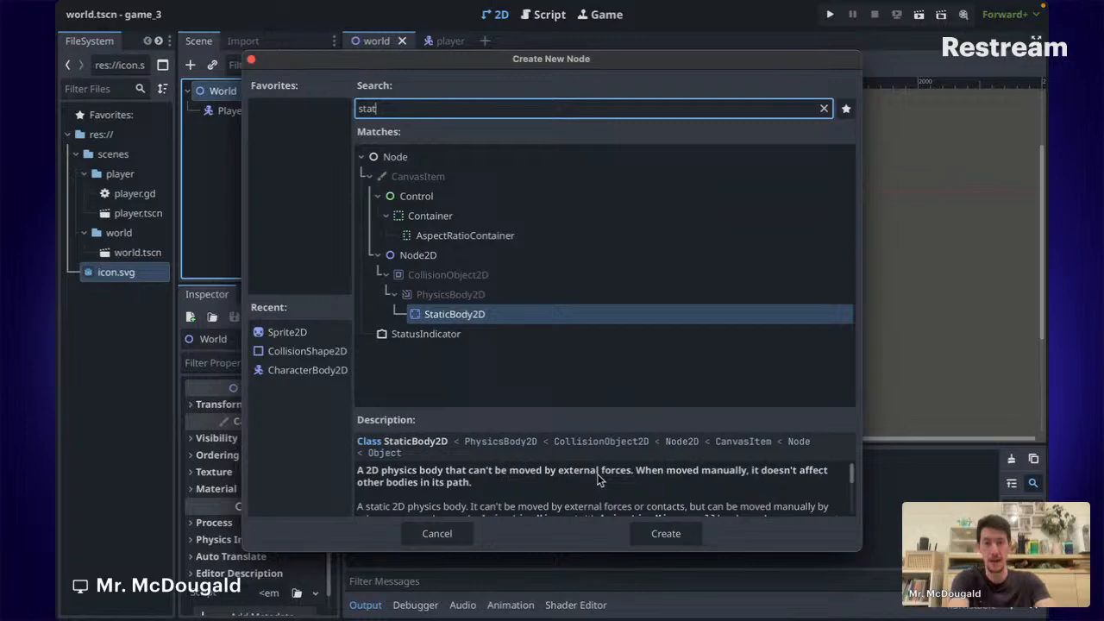
pyautogui.doubleClick(451, 316)
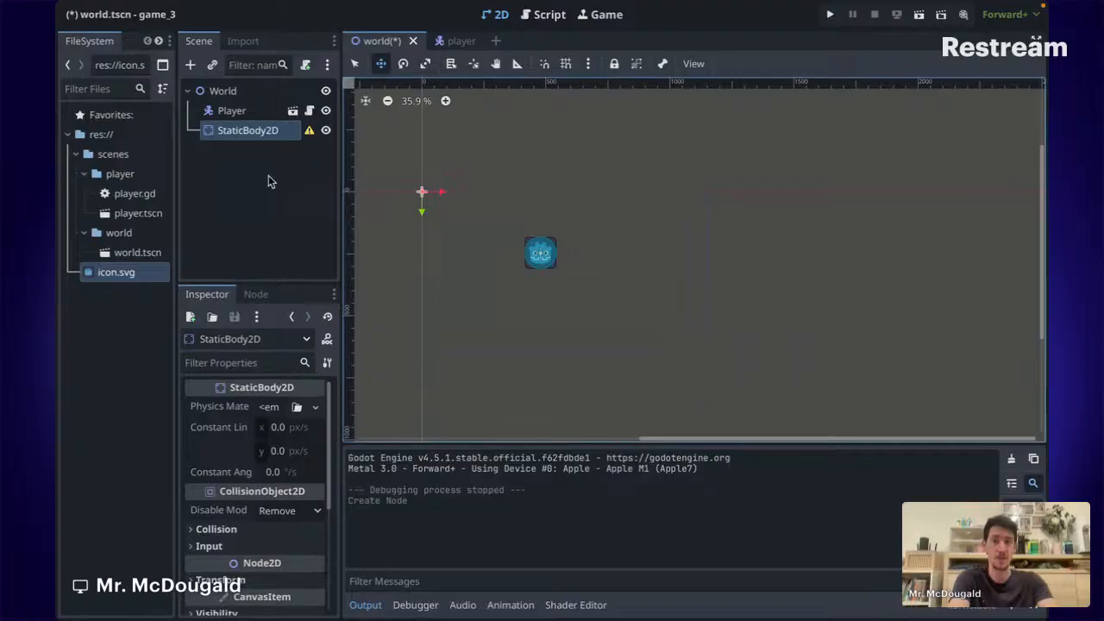
# Rename the new StaticBody2D node to 'Floor'.
pyautogui.rightClick(245, 133)
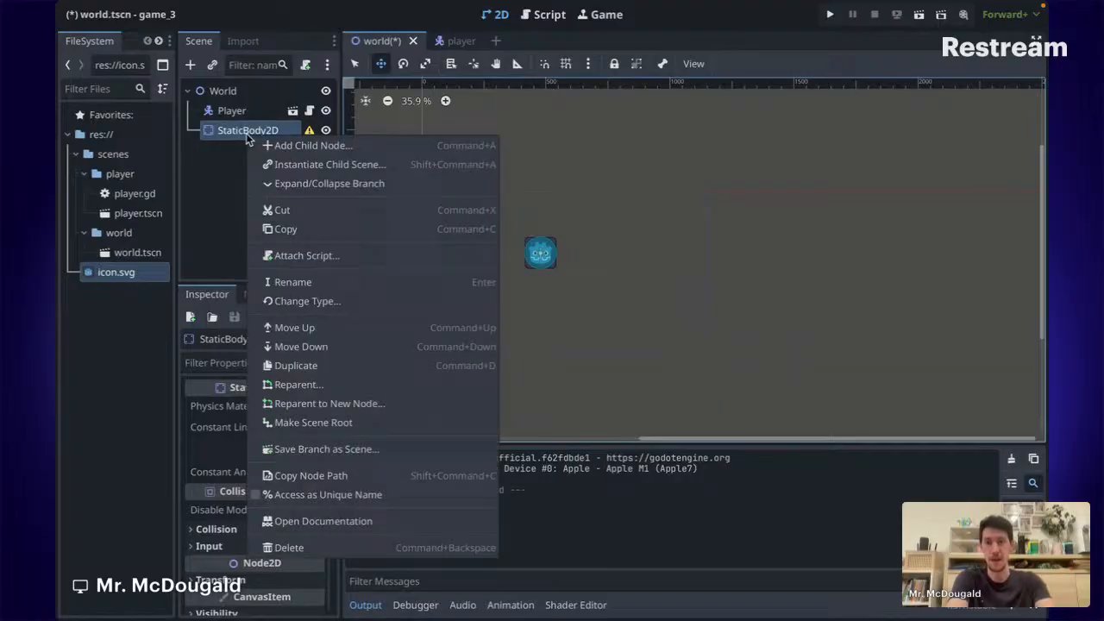
pyautogui.click(298, 283)
pyautogui.write('Floor')
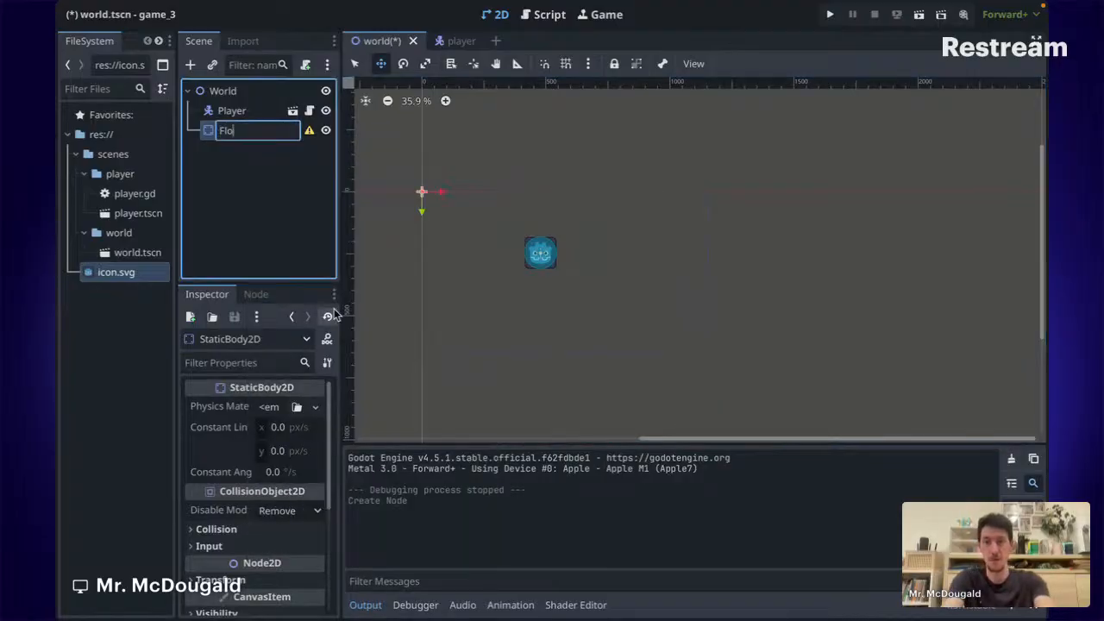
pyautogui.press('Return')
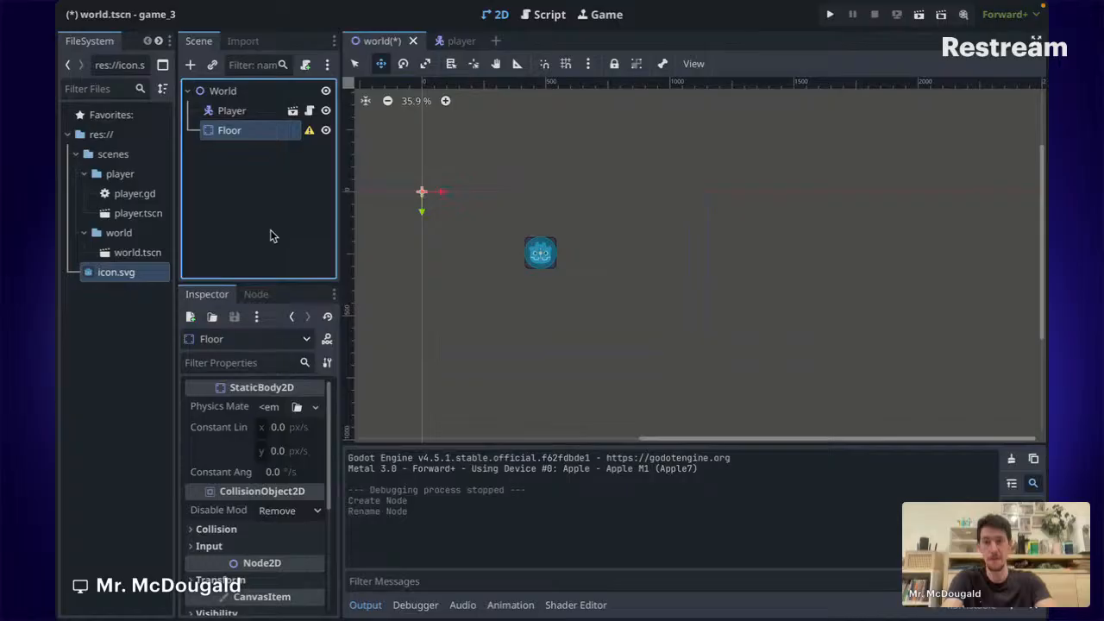
# Save the Floor branch as floor.tscn in a new 'floor' folder under scenes.
pyautogui.rightClick(236, 131)
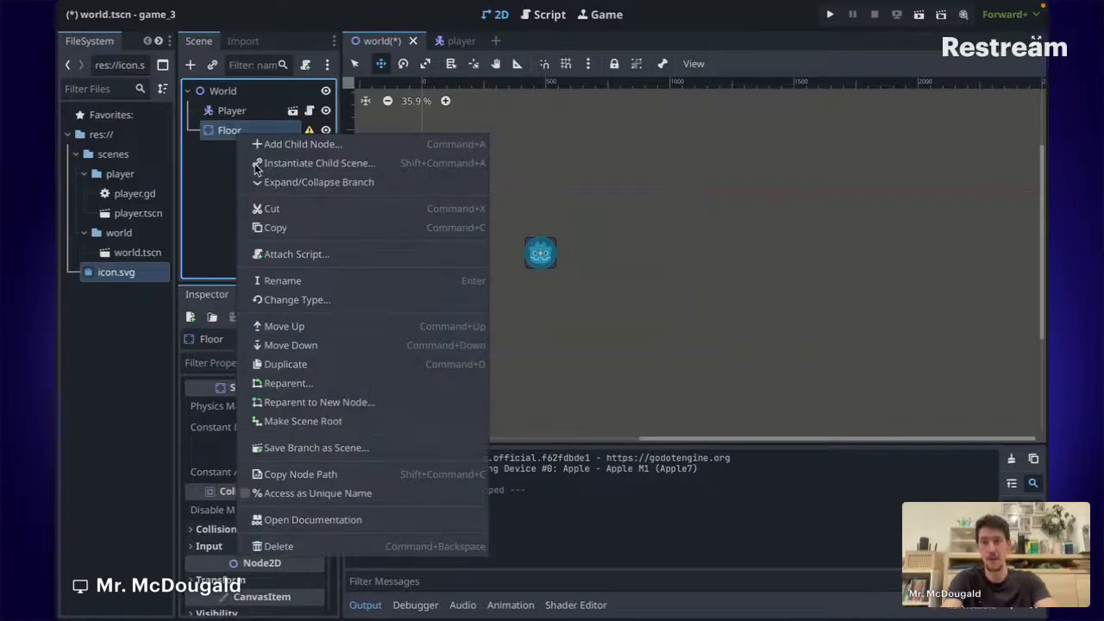
pyautogui.click(318, 449)
pyautogui.click(238, 86)
pyautogui.rightClick(414, 273)
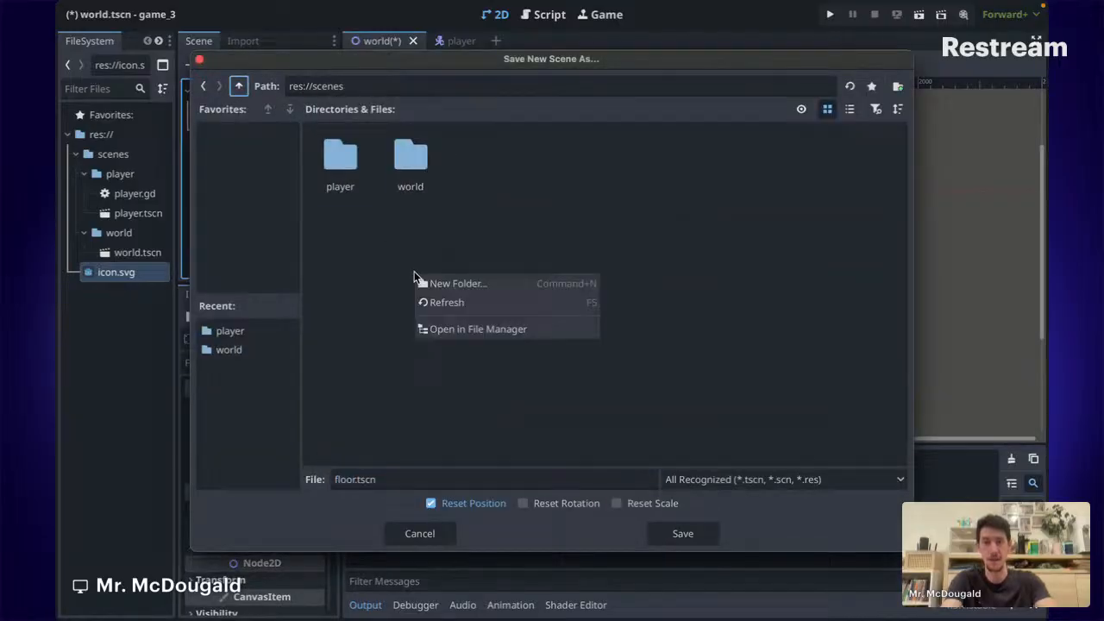
pyautogui.click(458, 282)
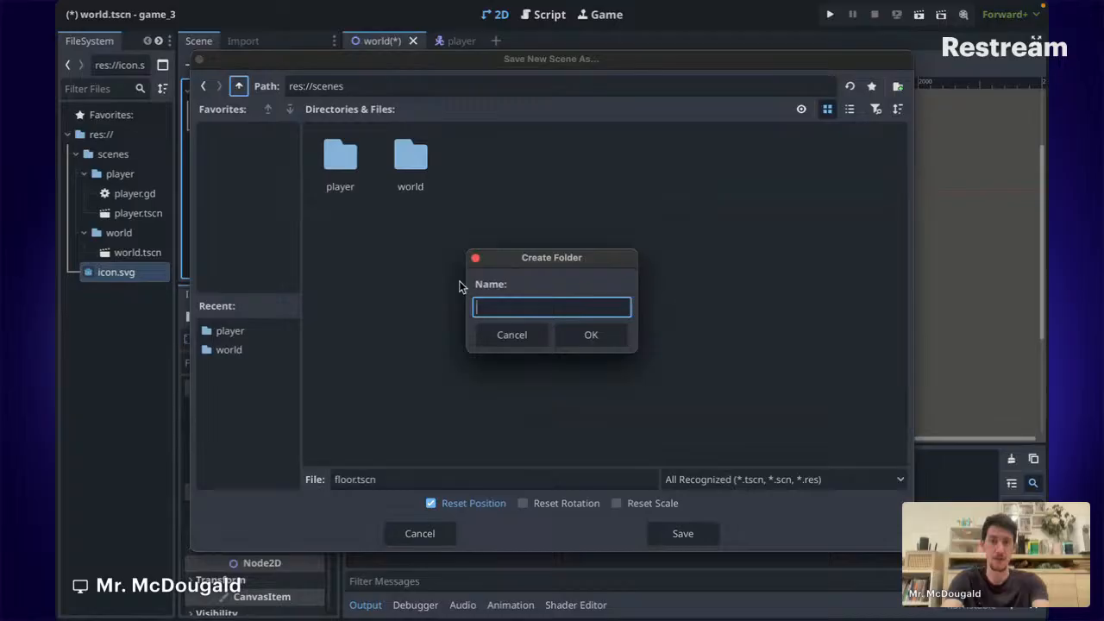
pyautogui.write('floor')
pyautogui.press('Return')
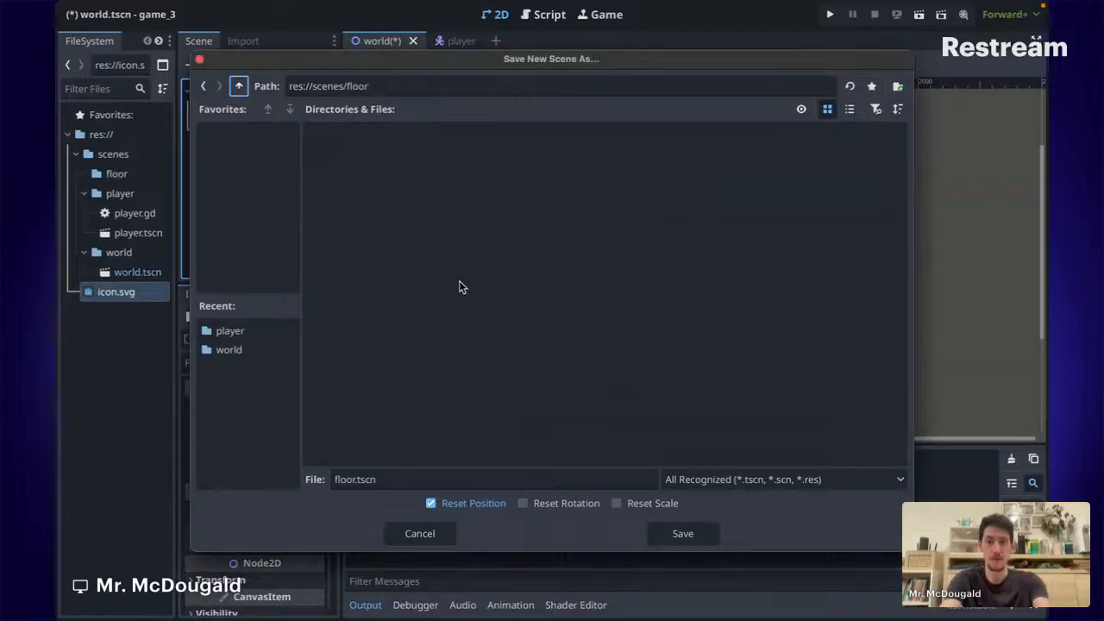
pyautogui.click(682, 533)
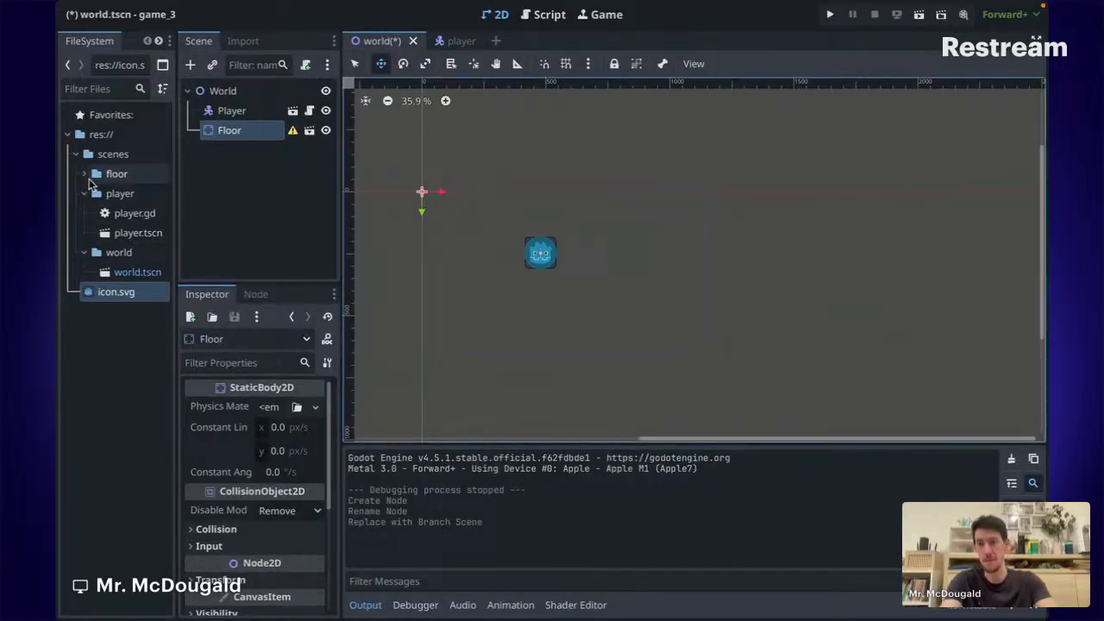
# Open floor.tscn and add a CollisionShape2D child under the Floor node.
pyautogui.click(84, 174)
pyautogui.doubleClick(134, 194)
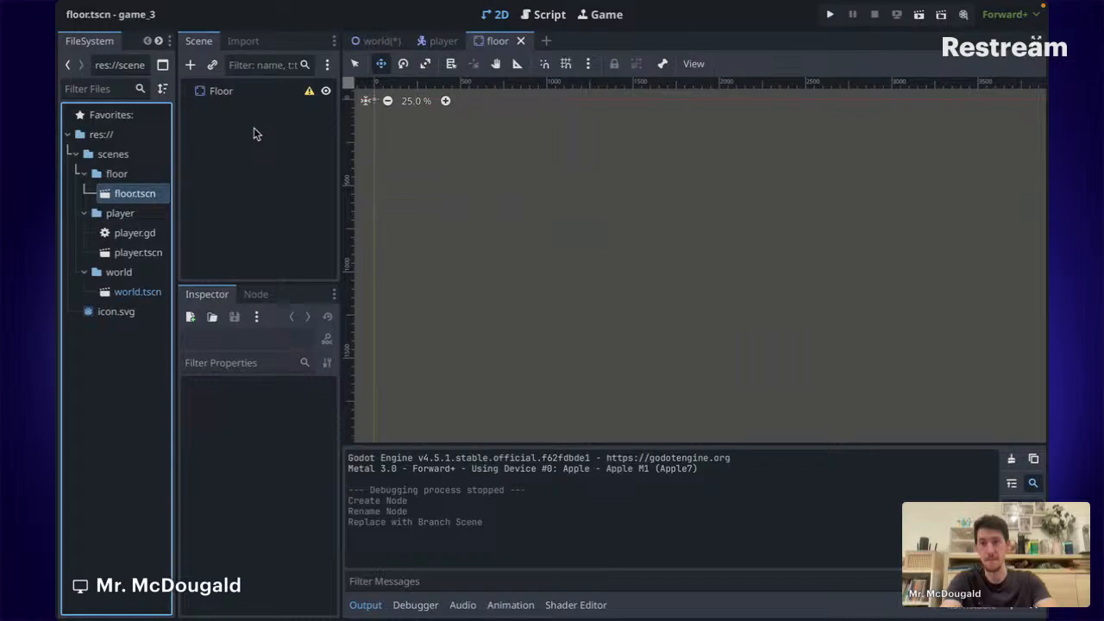
pyautogui.rightClick(247, 96)
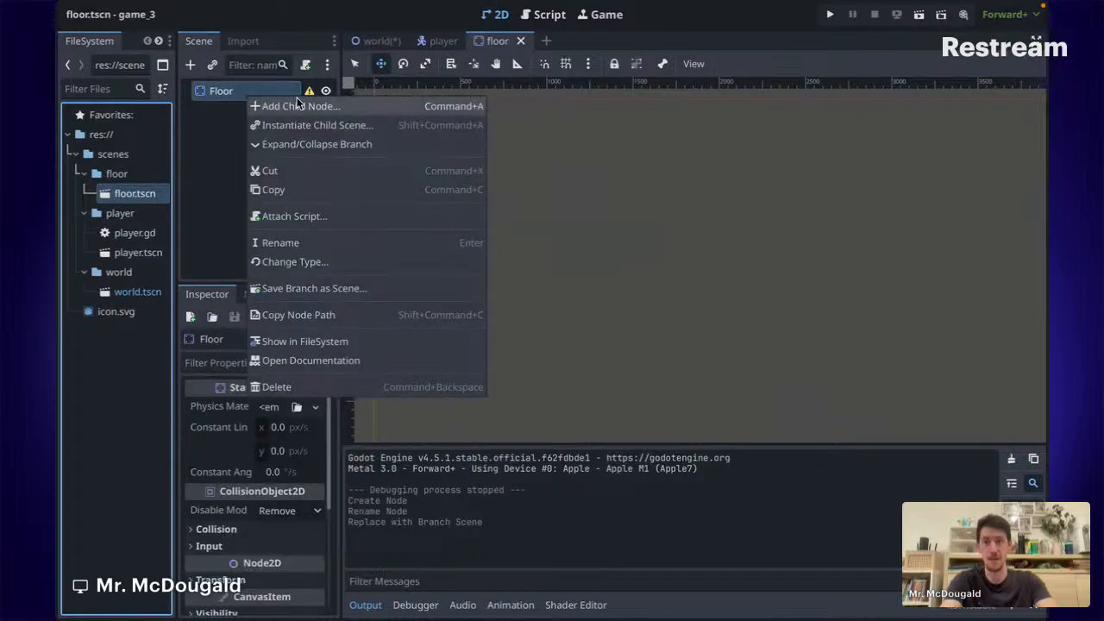
pyautogui.click(226, 123)
pyautogui.moveTo(309, 95)
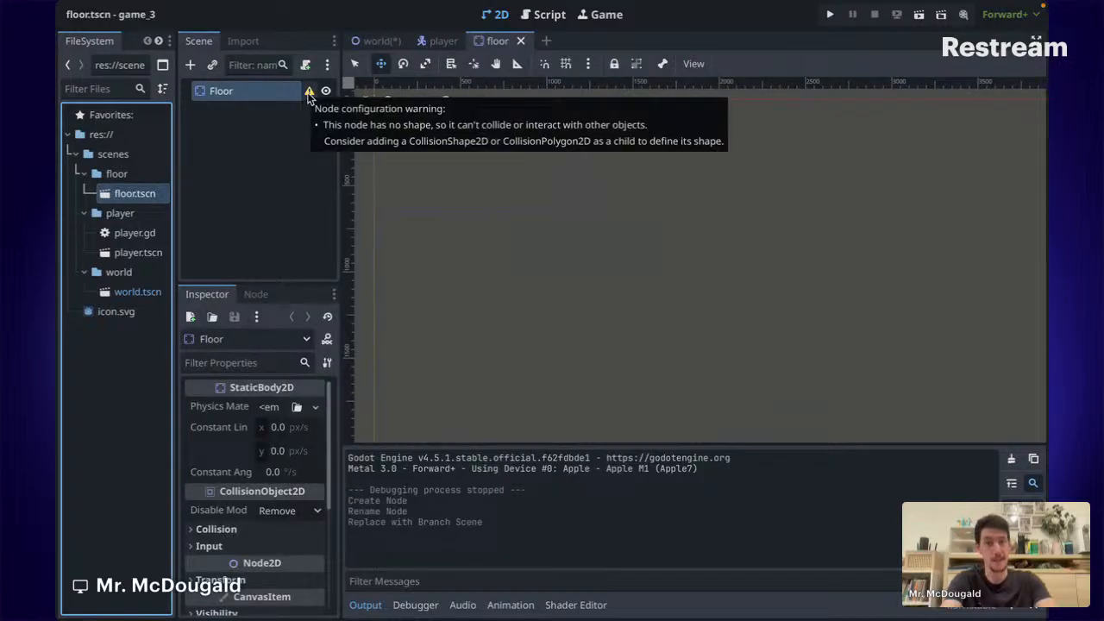
pyautogui.rightClick(239, 95)
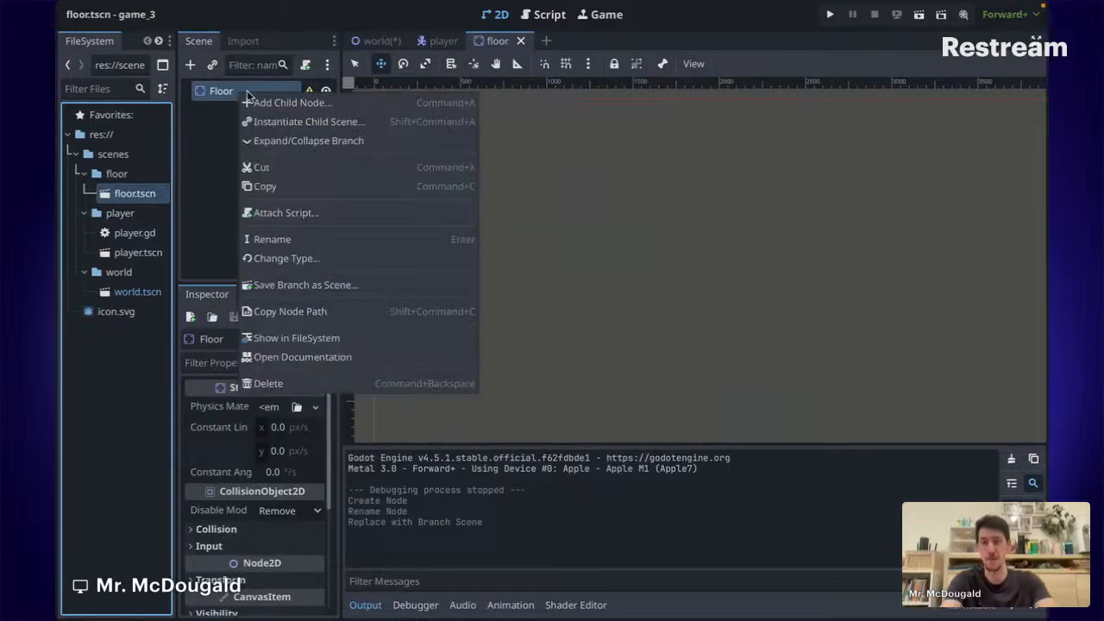
pyautogui.click(289, 99)
pyautogui.write('coll')
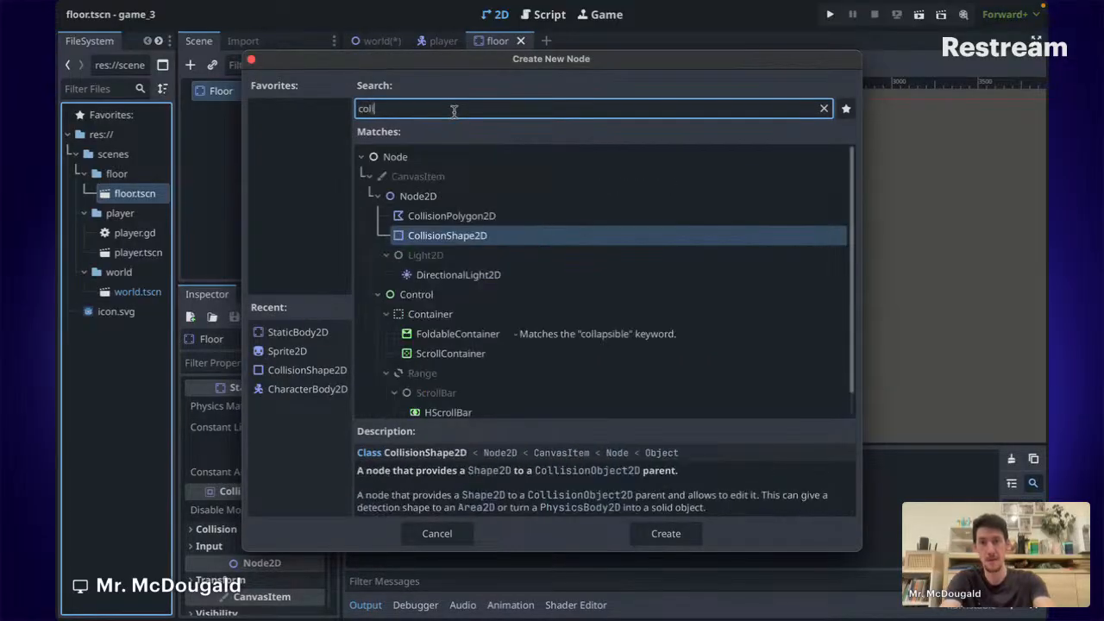
pyautogui.press('Return')
pyautogui.scroll(3, 406, 207)
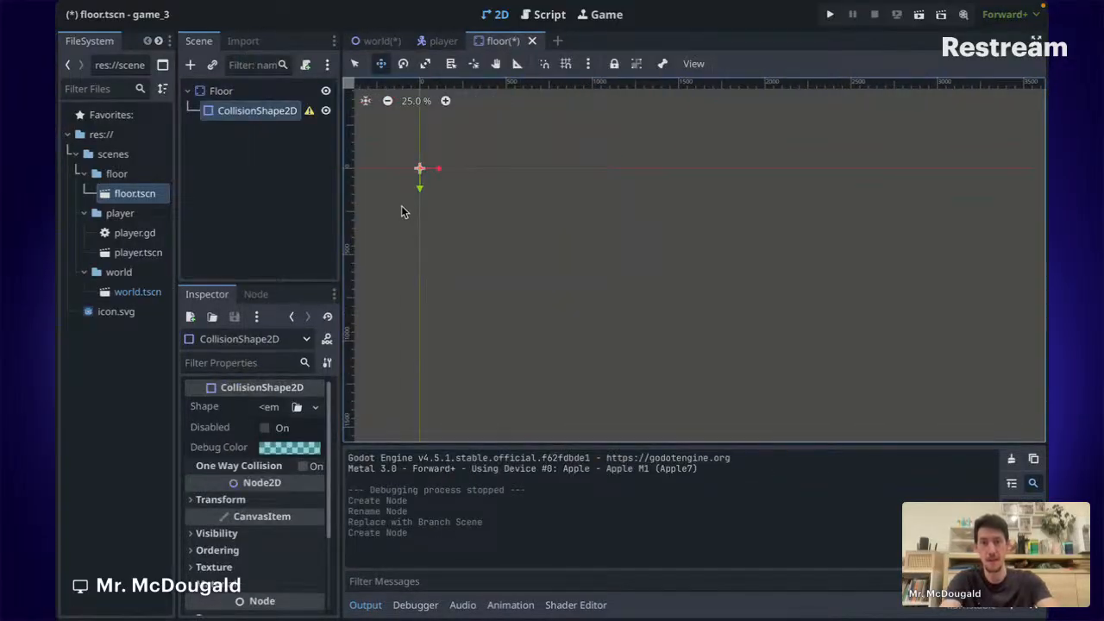
# Give the CollisionShape2D a new RectangleShape2D in the Inspector.
pyautogui.click(273, 407)
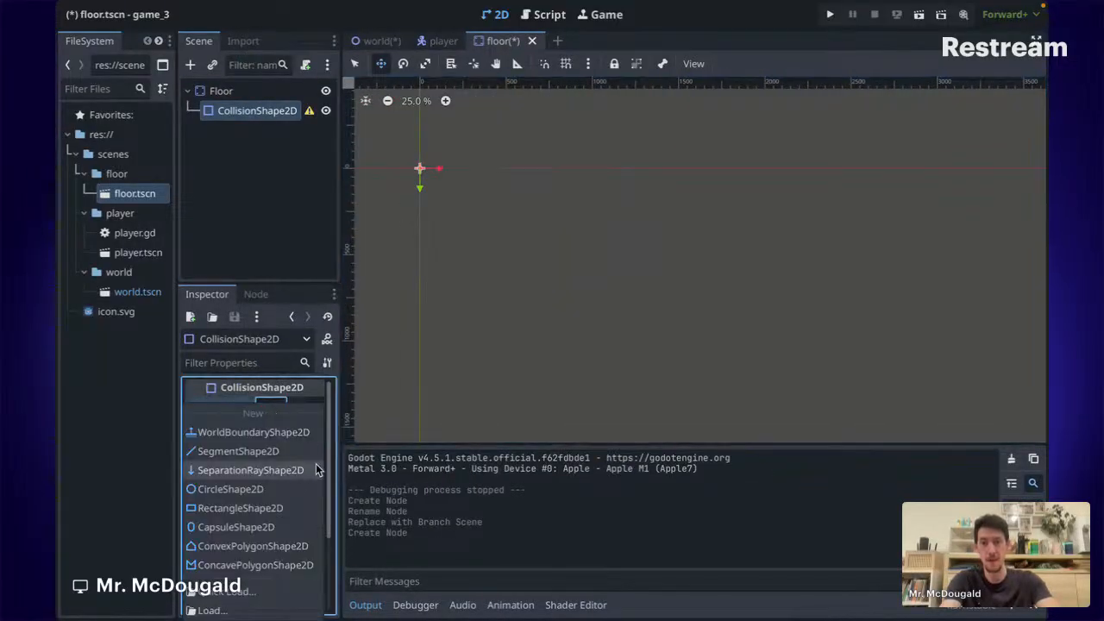
pyautogui.click(239, 508)
pyautogui.scroll(8, 429, 280)
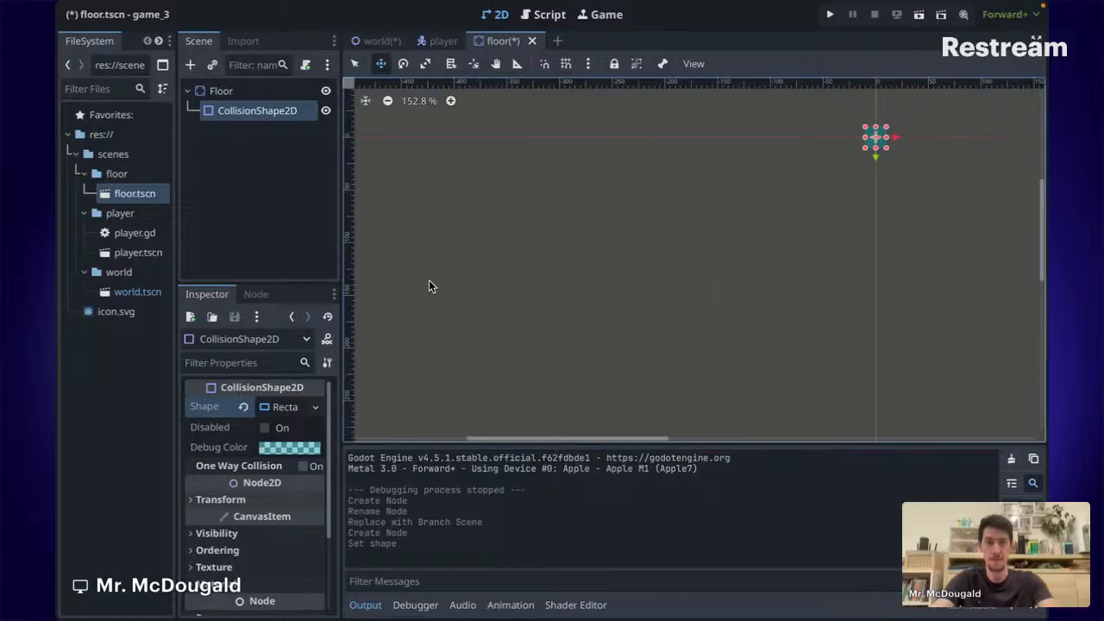
pyautogui.hscroll(5, 587, 261)
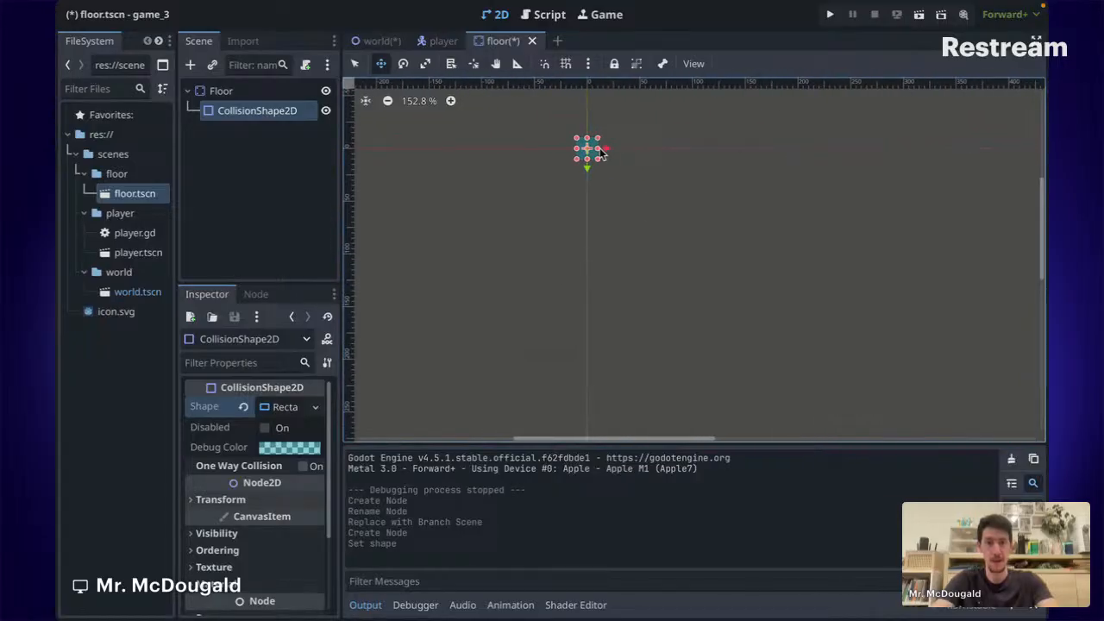
# Stretch the rectangle's right edge into a long thin floor bar and save floor.tscn.
pyautogui.moveTo(602, 152); pyautogui.dragTo(942, 155)
pyautogui.scroll(-5, 949, 159)
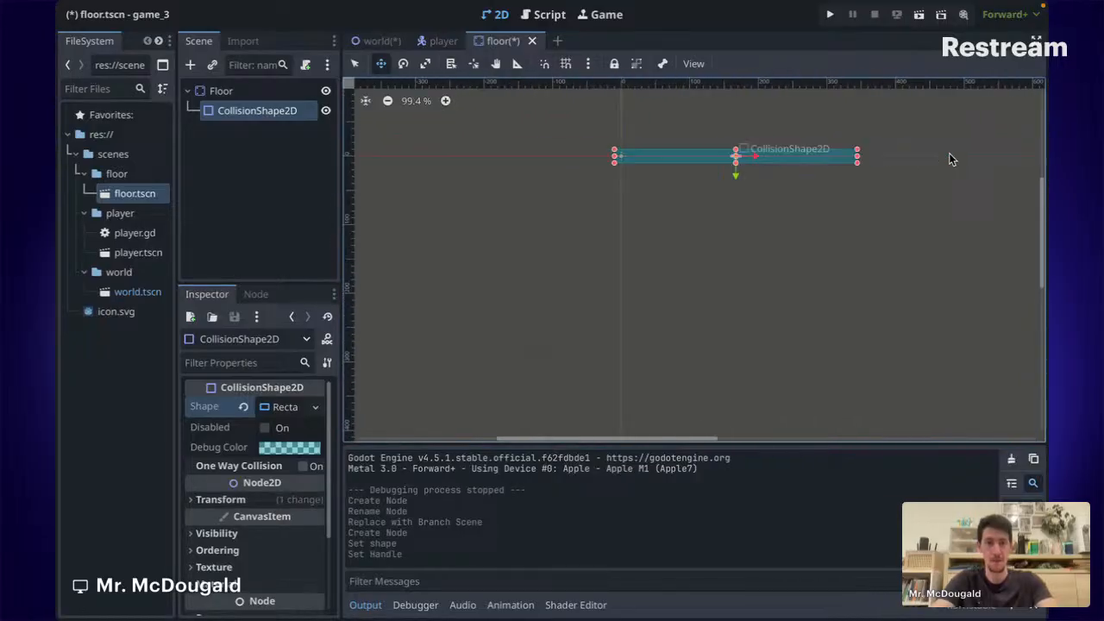
pyautogui.moveTo(903, 159); pyautogui.dragTo(1049, 156)
pyautogui.hscroll(3, 854, 234)
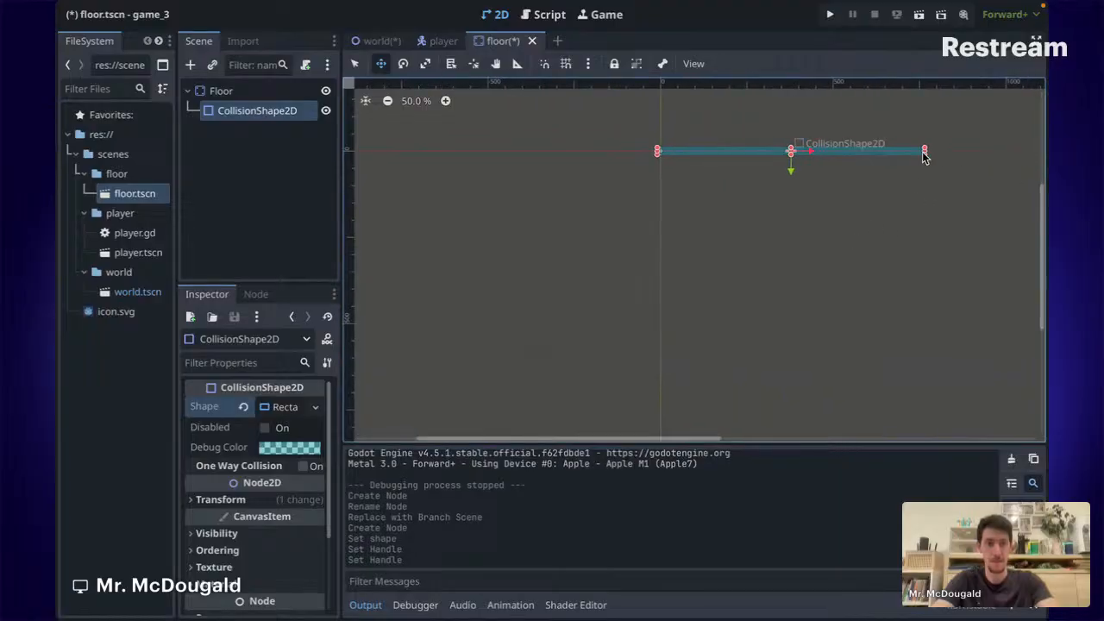
pyautogui.moveTo(924, 151); pyautogui.dragTo(1045, 153)
pyautogui.hscroll(9, 849, 195)
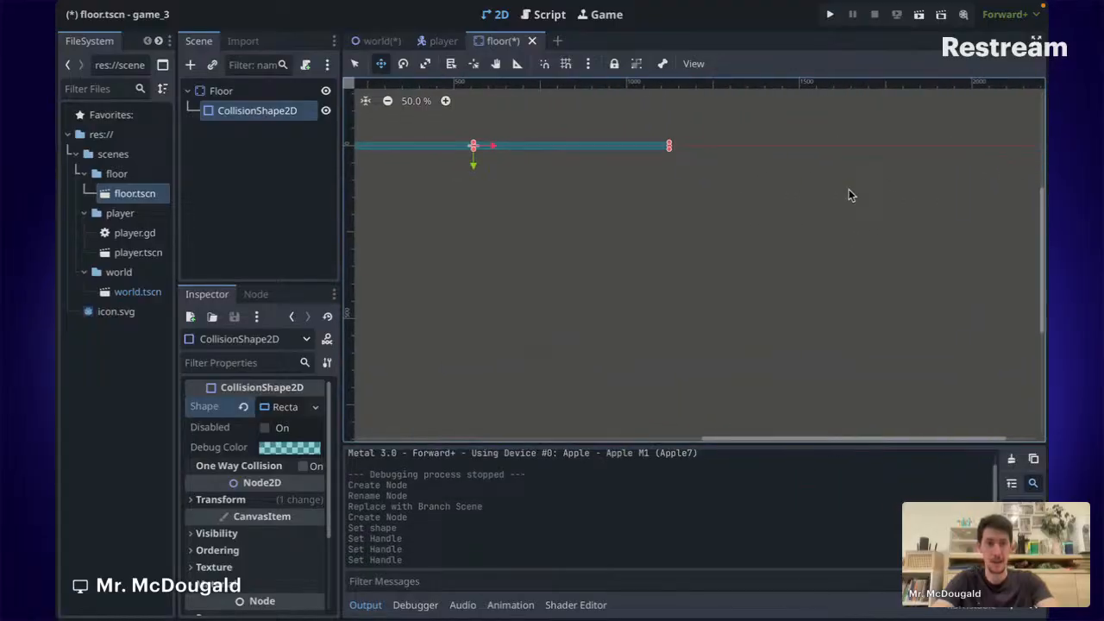
pyautogui.moveTo(671, 144); pyautogui.dragTo(681, 145)
pyautogui.hotkey('ctrl', 's')
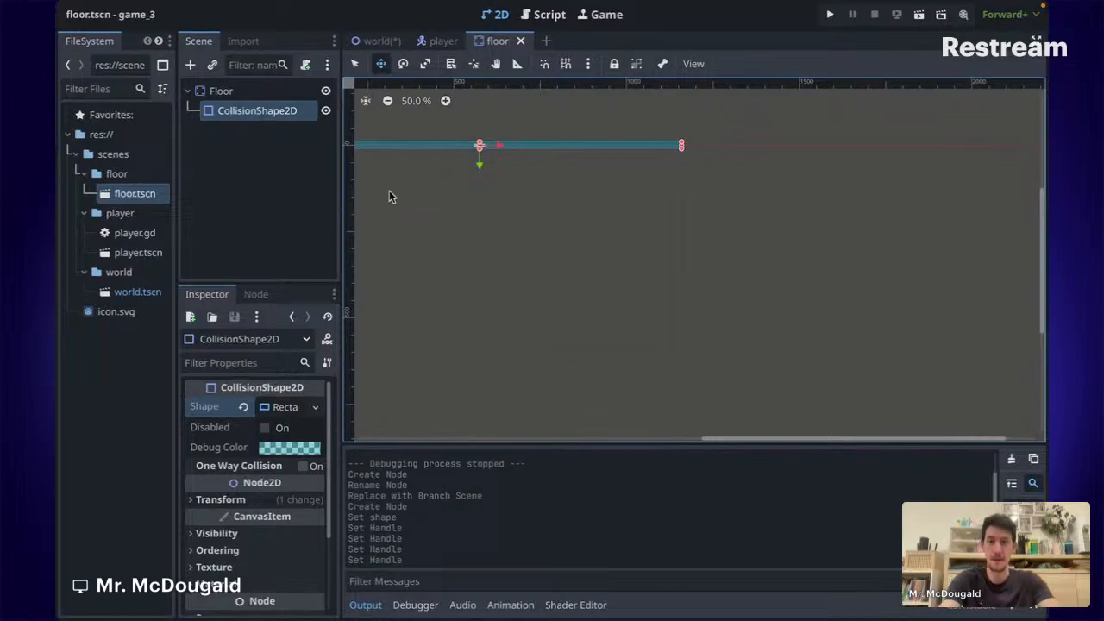
pyautogui.hscroll(-4, 375, 188)
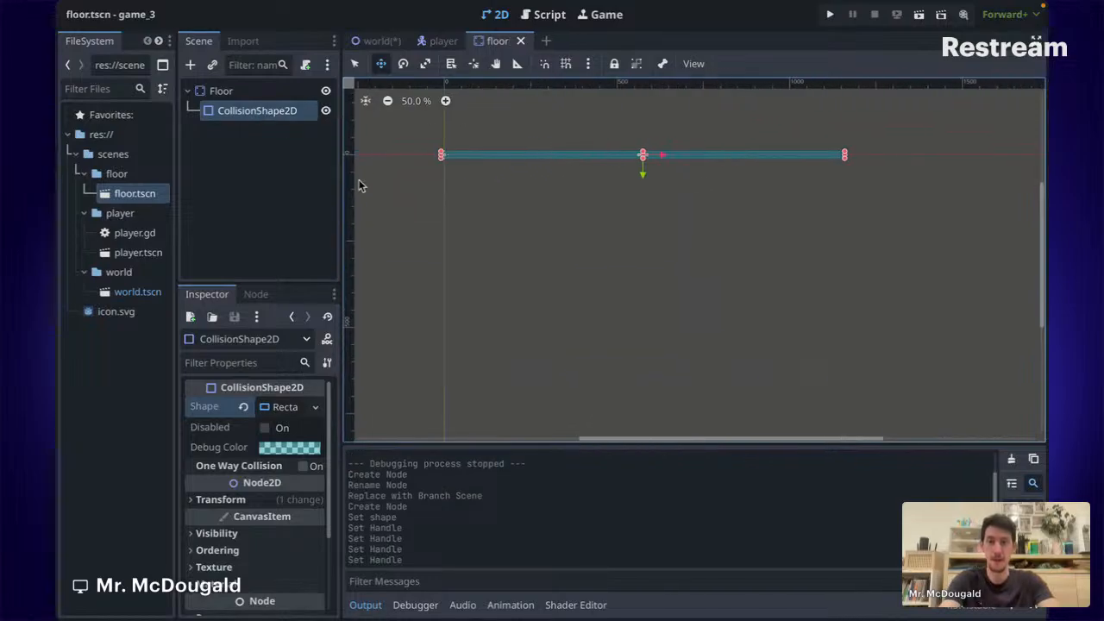
# In the world scene, drag the Floor to about (13, 604) below the Player and save.
pyautogui.click(382, 43)
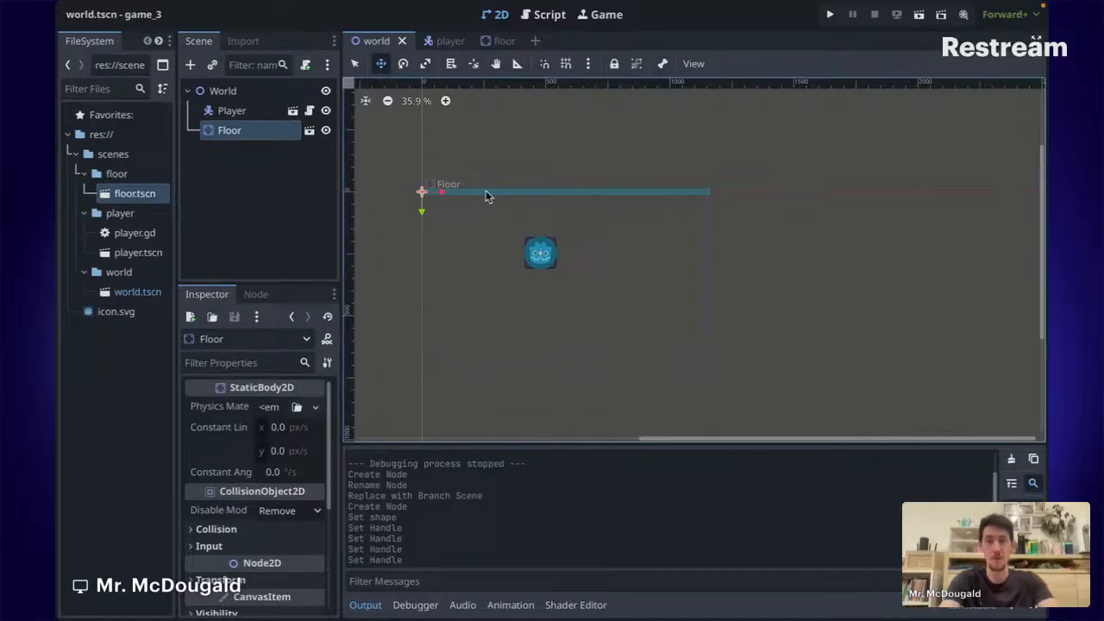
pyautogui.moveTo(478, 193); pyautogui.dragTo(480, 343)
pyautogui.hotkey('ctrl', 's')
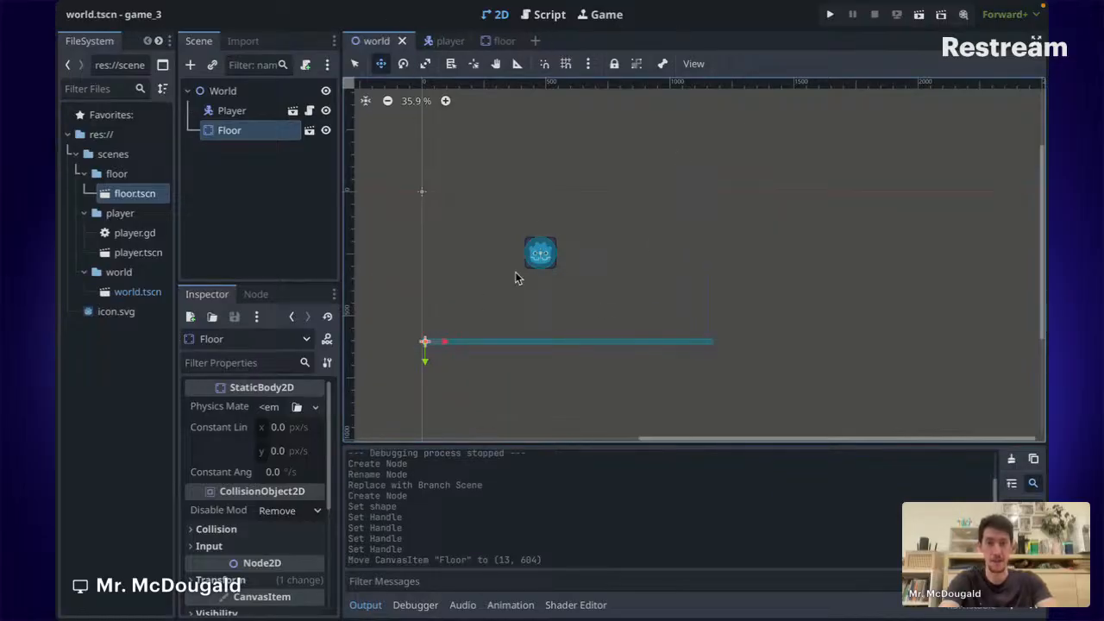
# Run the project and test walking the player left and right and jumping on the floor.
pyautogui.click(830, 14)
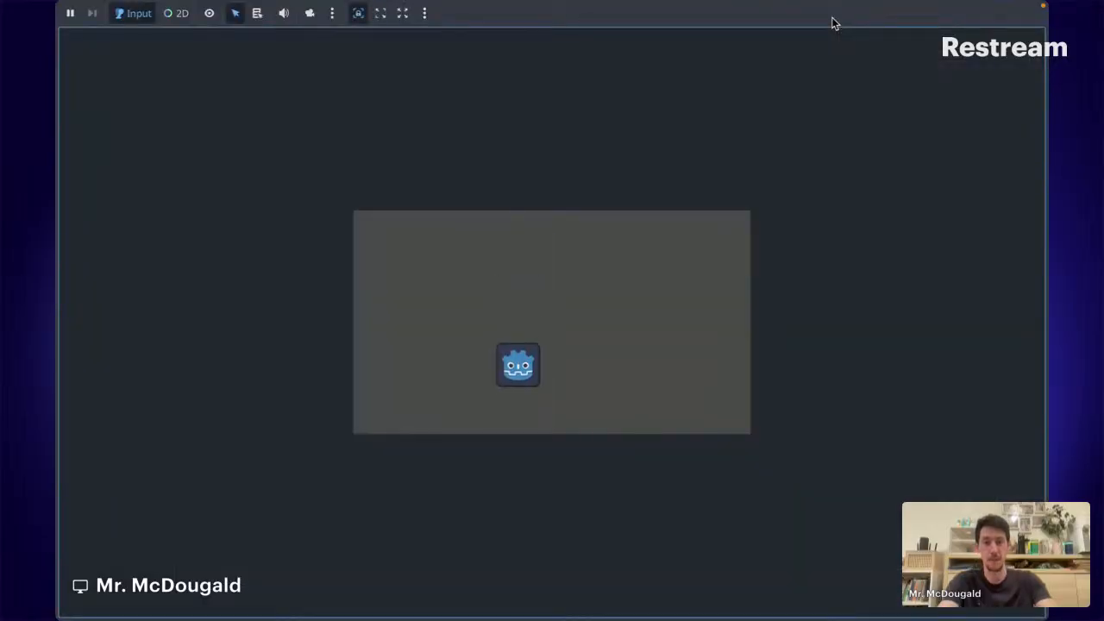
pyautogui.press('Right')
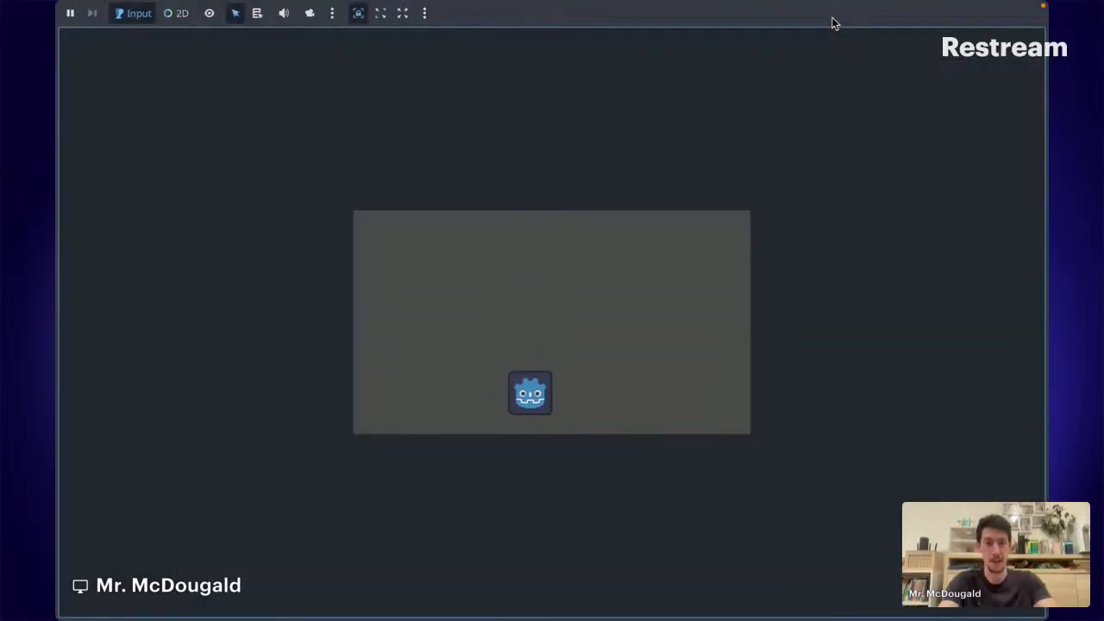
pyautogui.press('Left')
pyautogui.press('Right')
pyautogui.press('space')
pyautogui.press('Left')
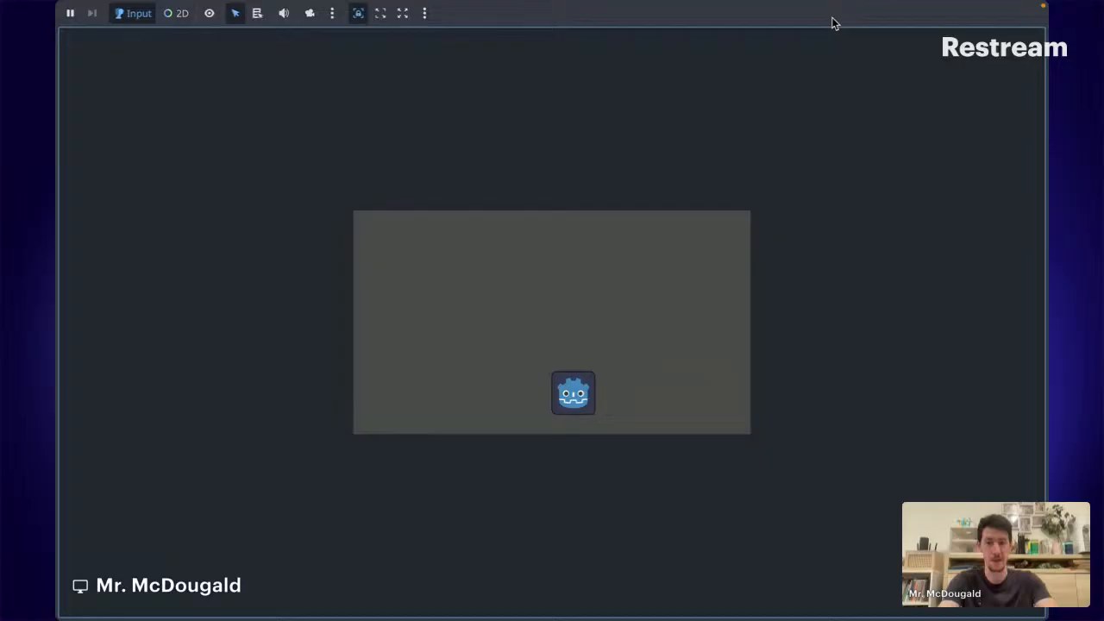
pyautogui.press('Right')
pyautogui.press('space')
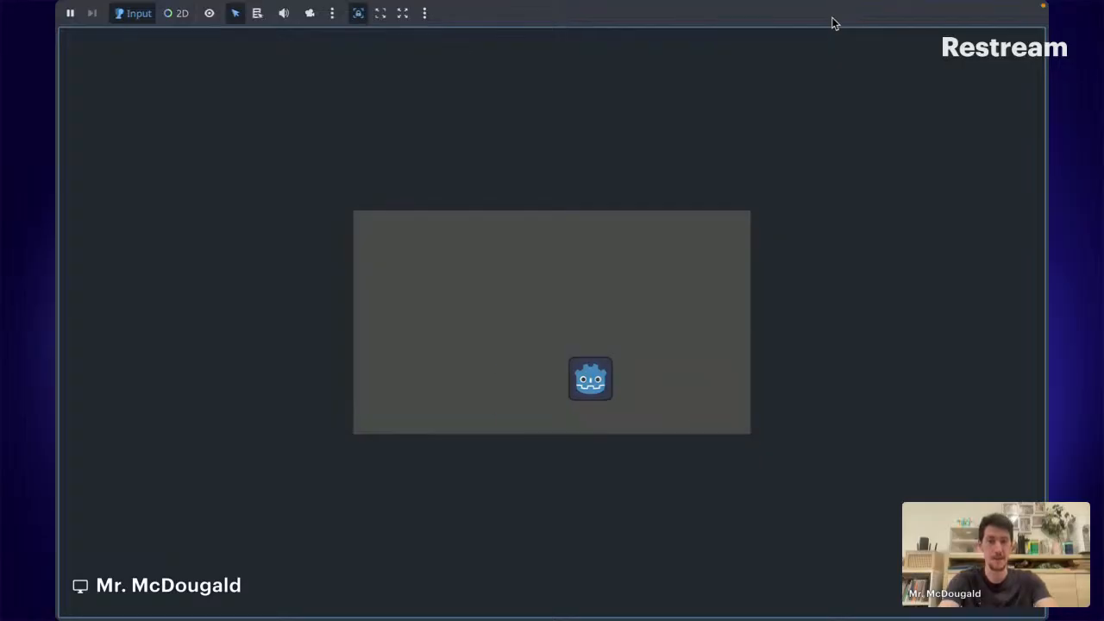
pyautogui.press('Left')
pyautogui.press('Right')
pyautogui.press('space')
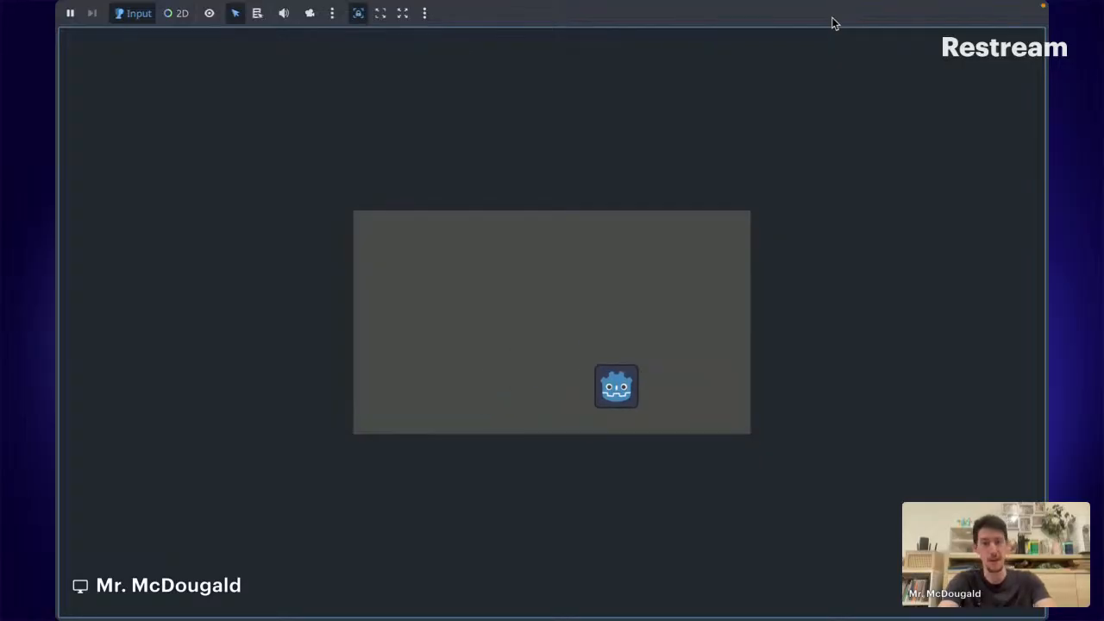
pyautogui.press('Left')
pyautogui.press('space')
# Keep jumping the player back and forth, then switch to the Chrome streaming studio.
pyautogui.press('Left')
pyautogui.press('space')
pyautogui.press('Right')
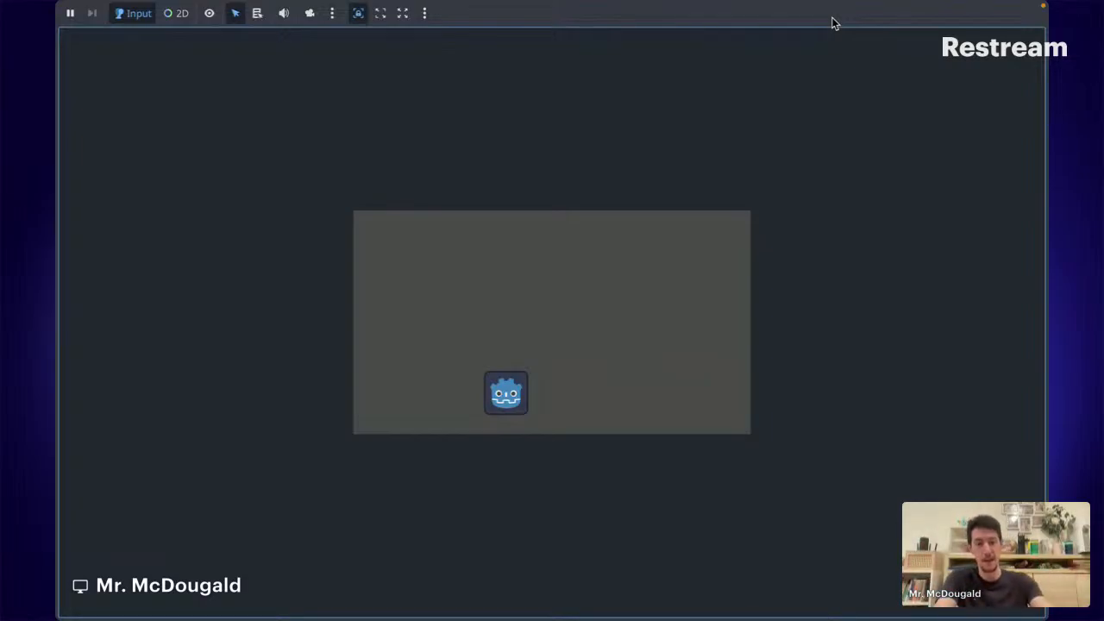
pyautogui.press('Right')
pyautogui.press('space')
pyautogui.press('Left')
pyautogui.press('space')
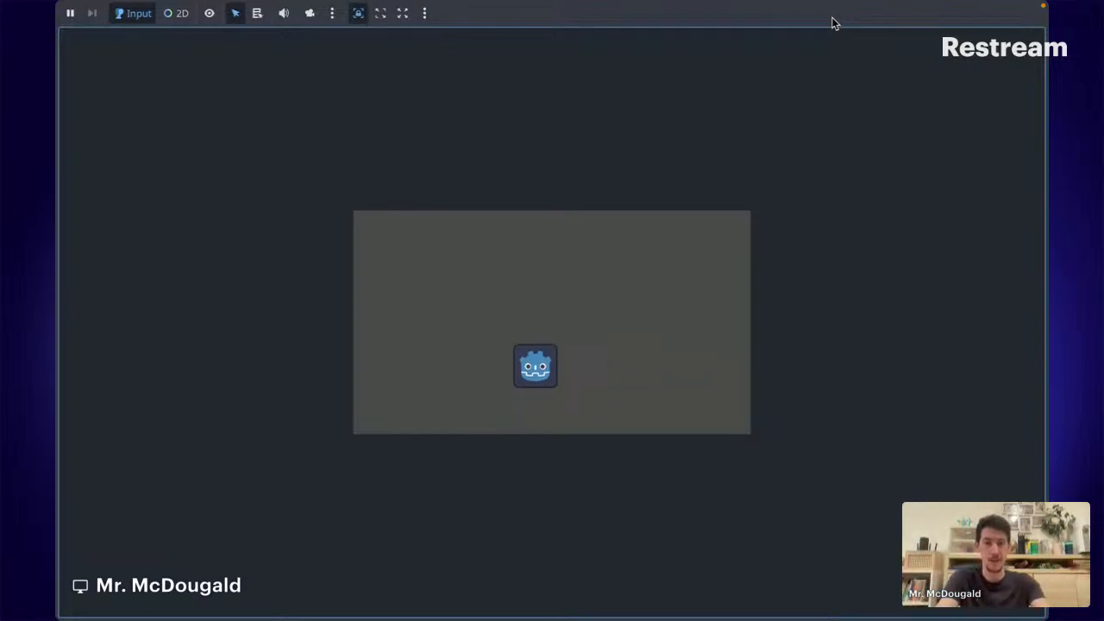
pyautogui.press('Right')
pyautogui.press('space')
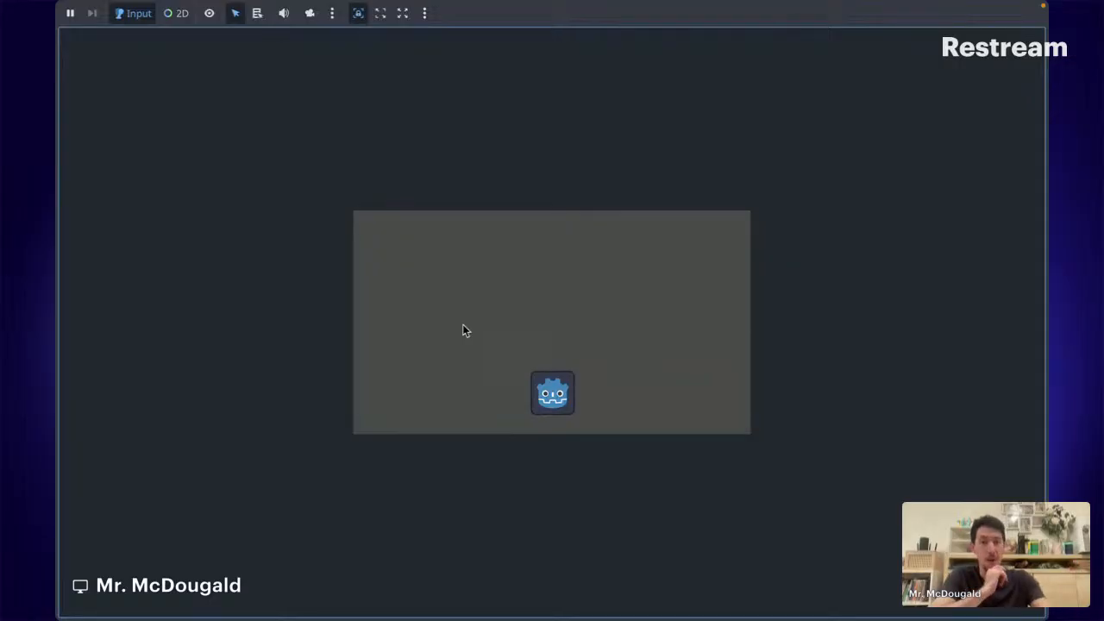
pyautogui.press('Right')
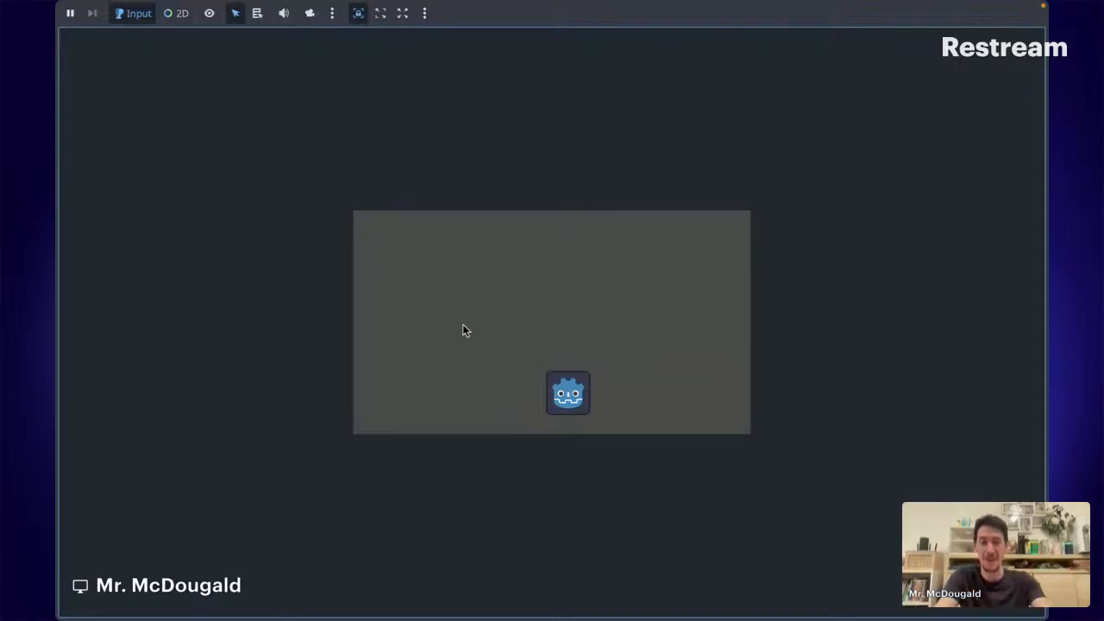
pyautogui.press('Left')
pyautogui.press('space')
pyautogui.press('Right')
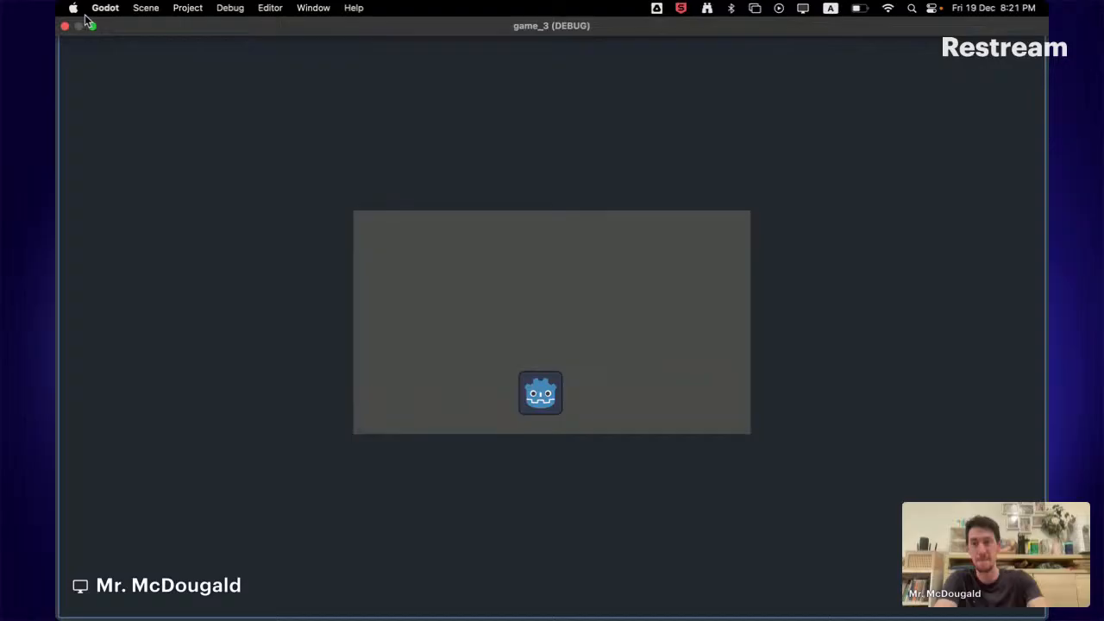
pyautogui.press('super+Tab')
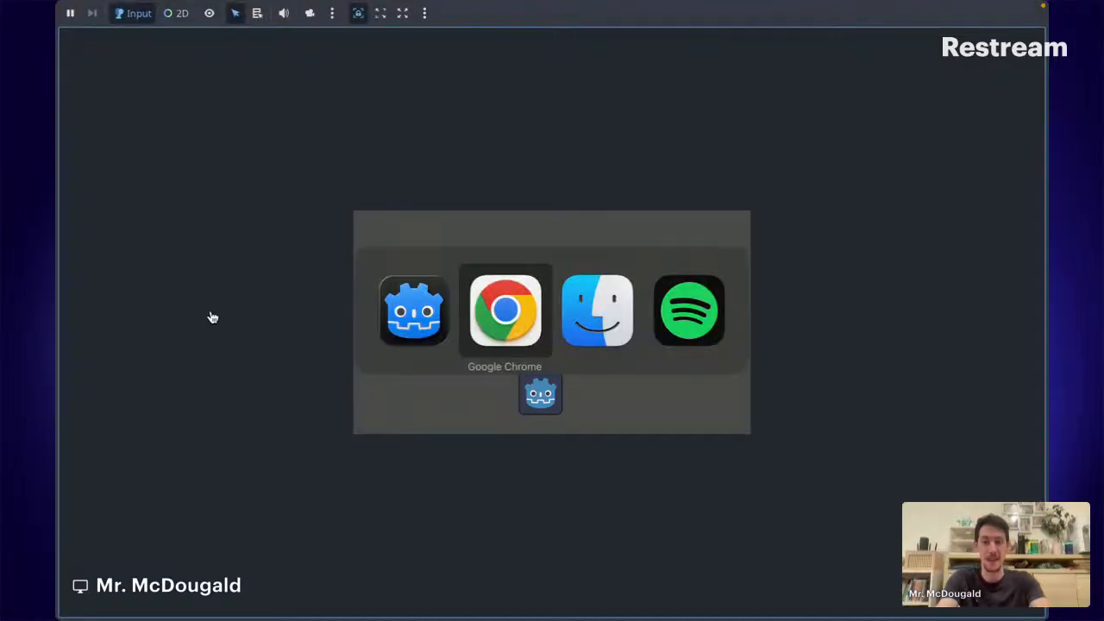